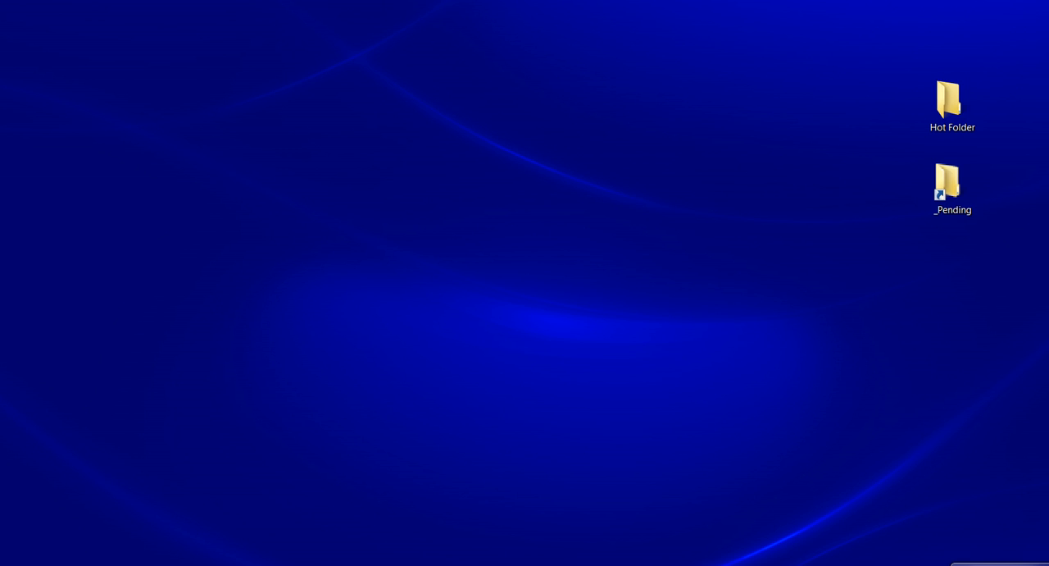
In the Gmail inbox, open the "1 AFL Inv" message and save its attachment 1-AFL_55176.pdf to the Hot Folder
mouse_move(172, 489)
click(110, 553)
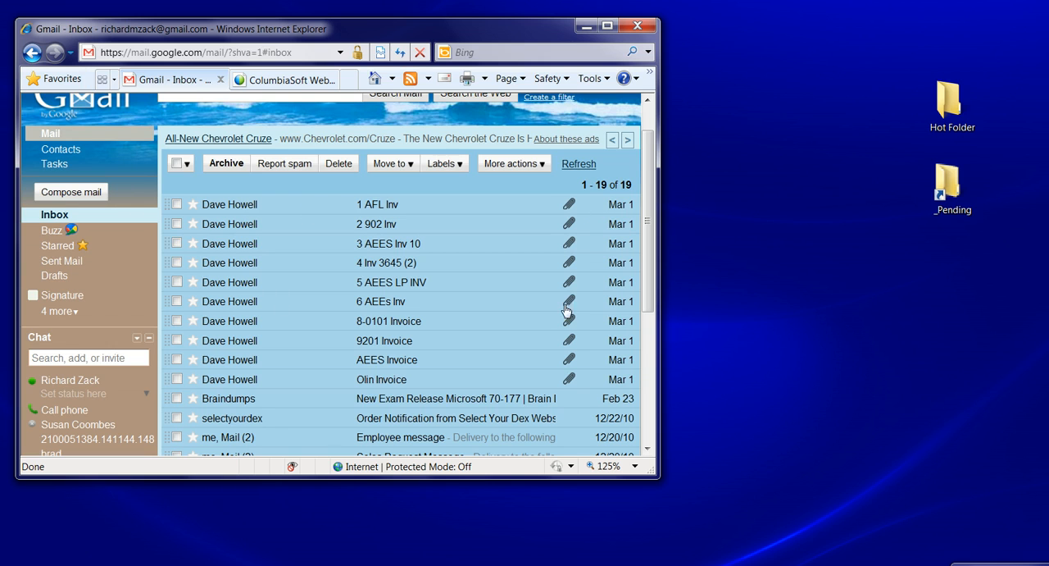
click(230, 206)
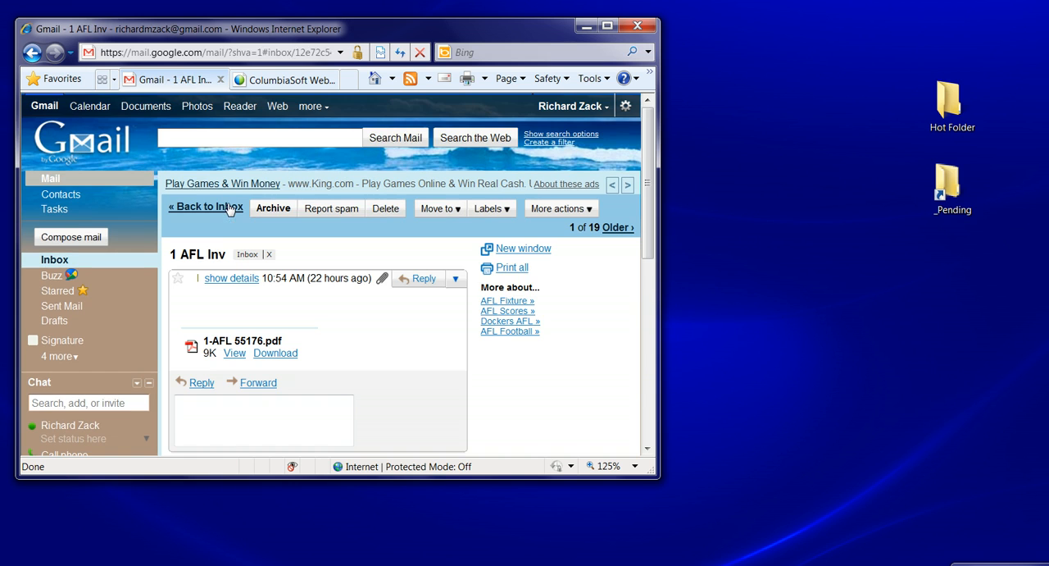
click(277, 354)
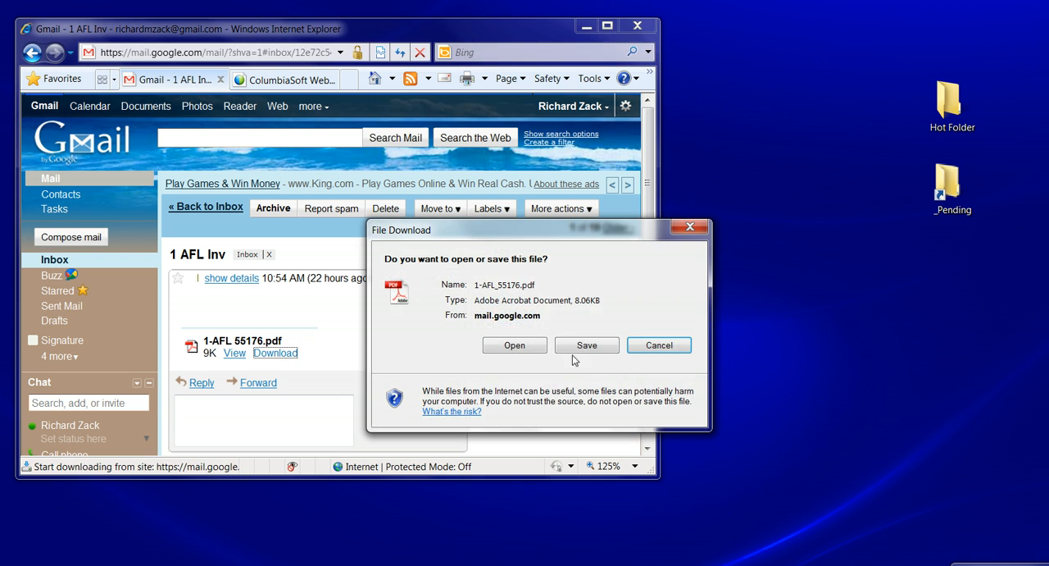
click(585, 348)
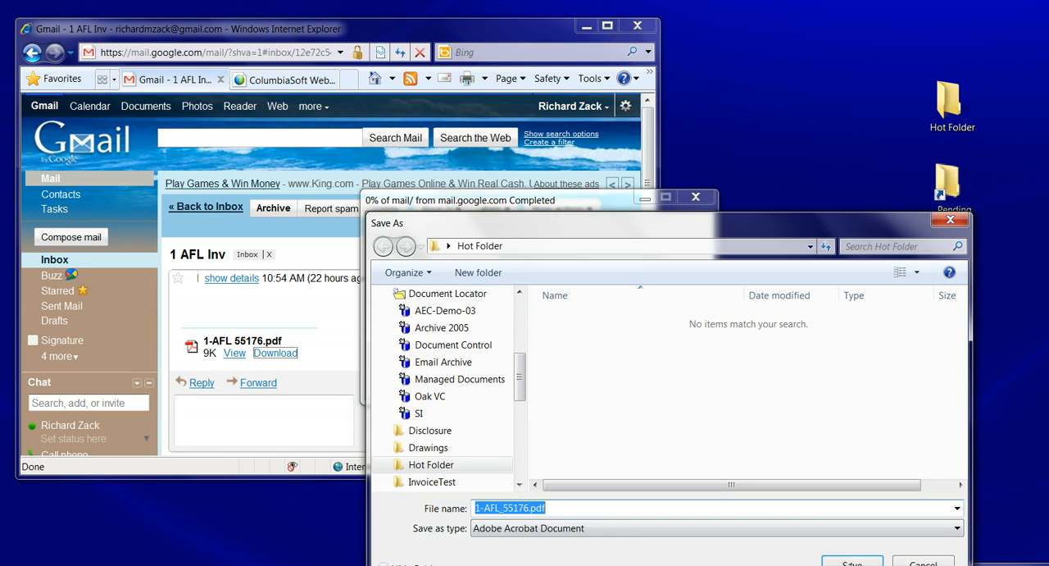
click(852, 563)
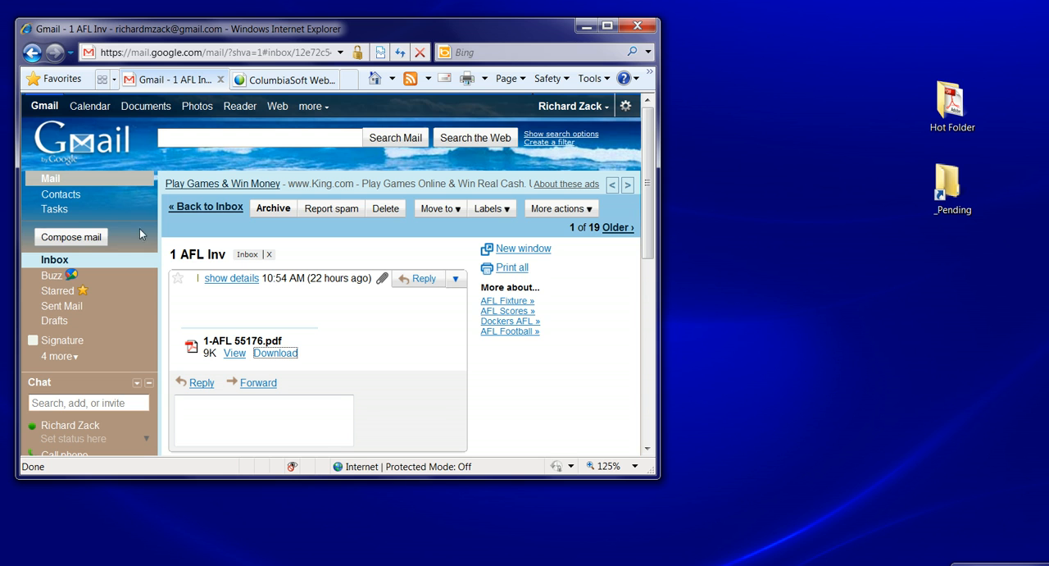
Return to the inbox, open the "2 902 Inv" message and save its attachment 2-90280.pdf to the Hot Folder
click(182, 207)
click(229, 224)
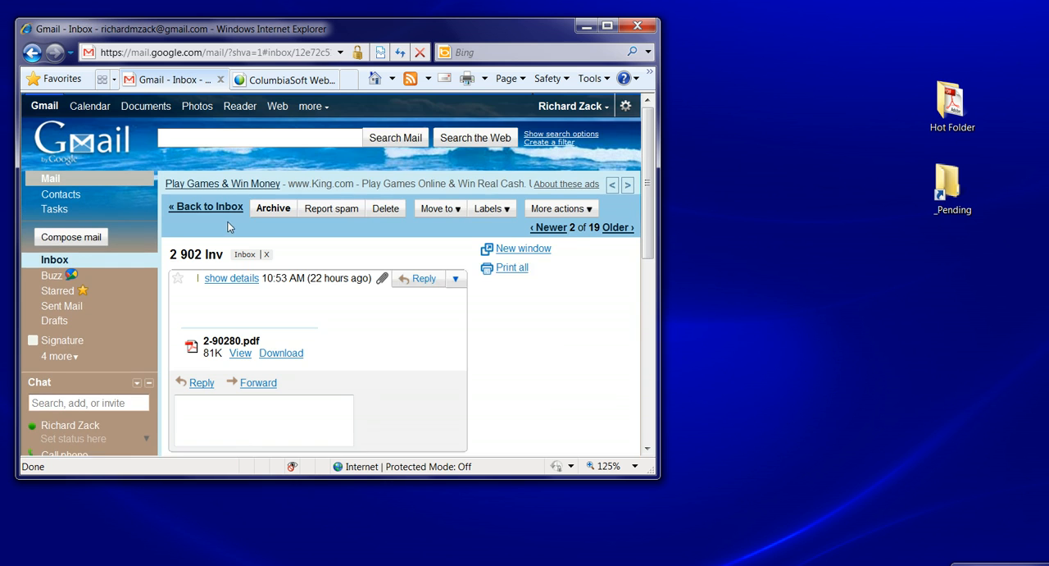
click(281, 357)
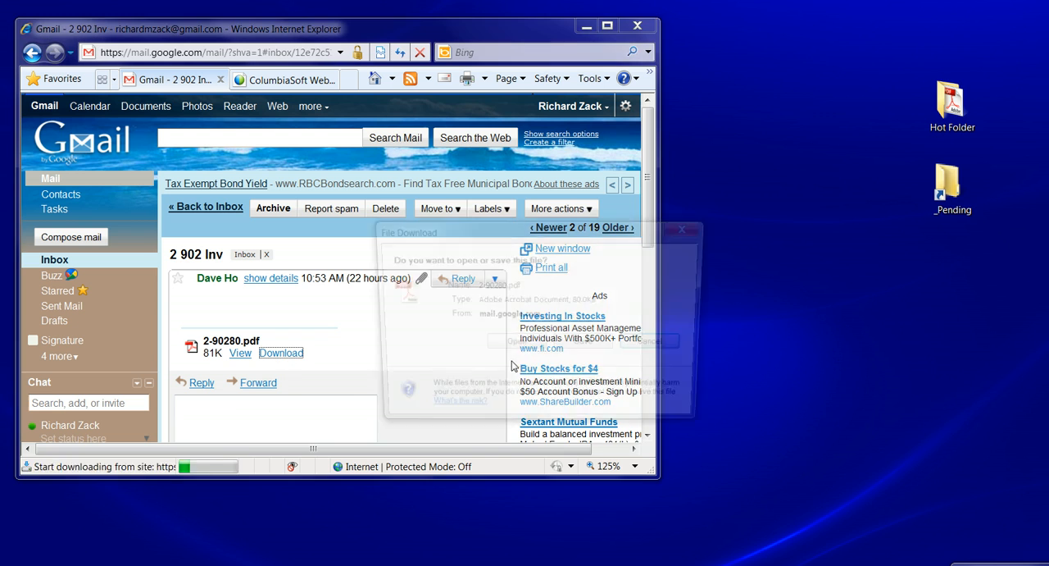
click(586, 345)
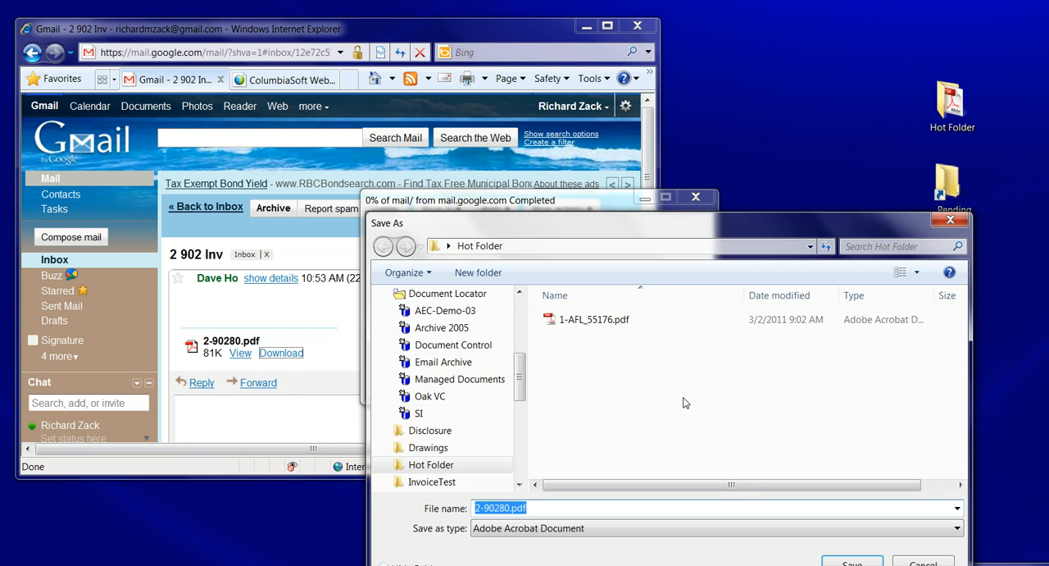
click(853, 562)
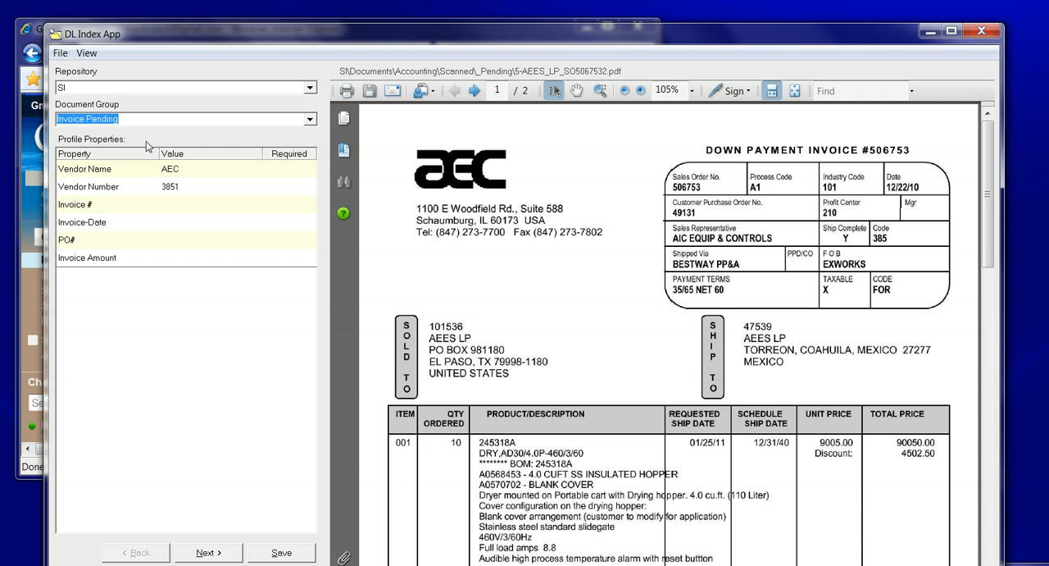
Refresh the pending invoice in DL Index App and set its vendor name to AEC with the matching vendor number
click(60, 53)
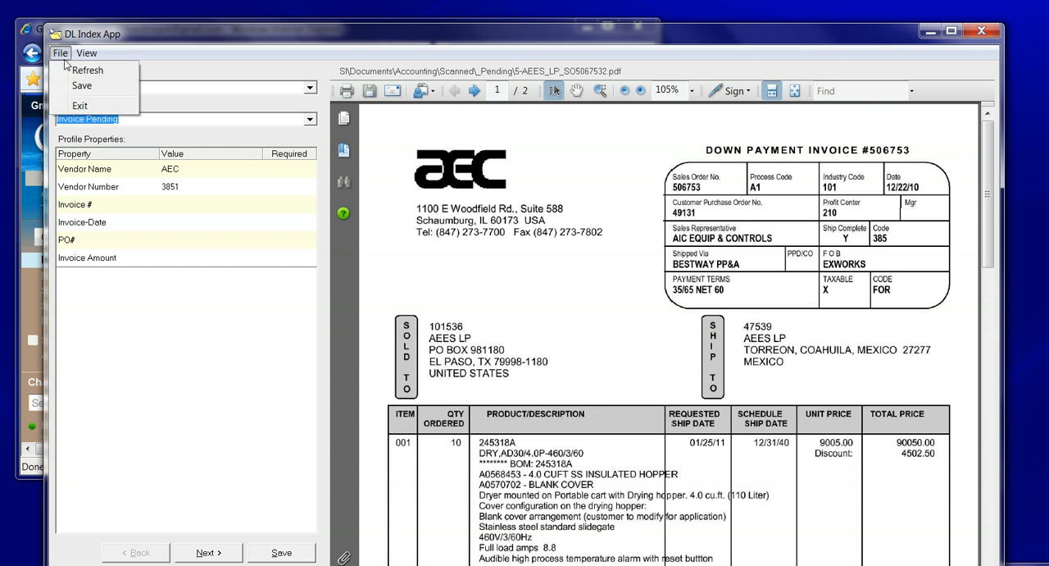
click(77, 71)
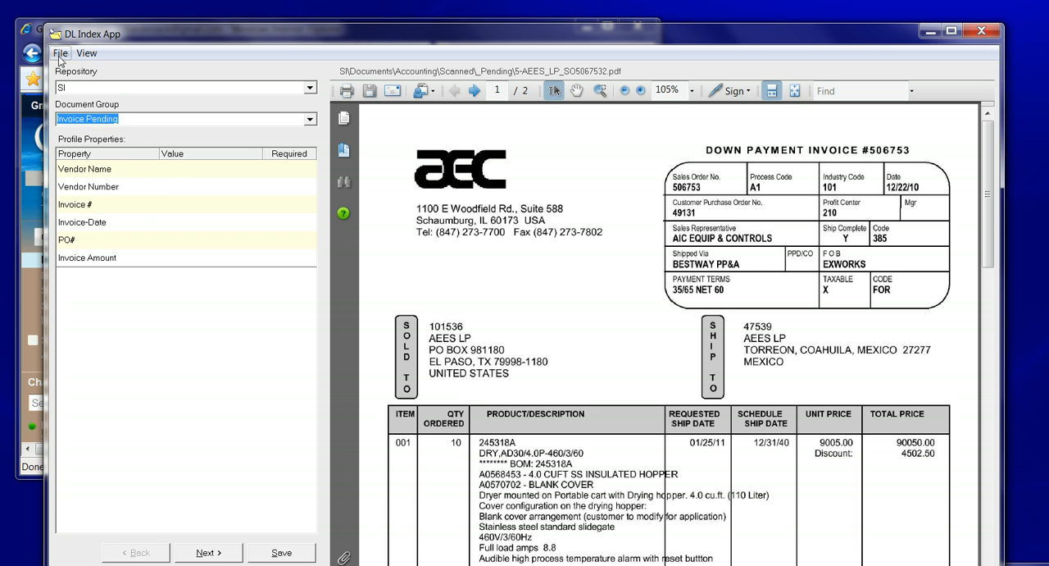
click(175, 168)
click(255, 169)
click(180, 170)
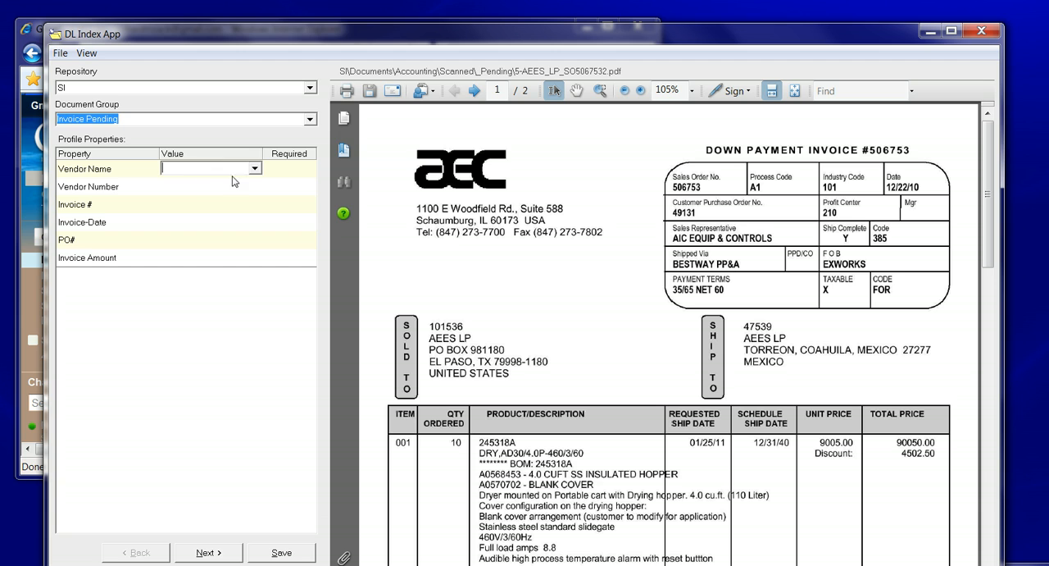
text(AEC)
click(181, 190)
Set the AEC document's Invoice # to 12345 and its invoice date to 3/3/2011
click(180, 206)
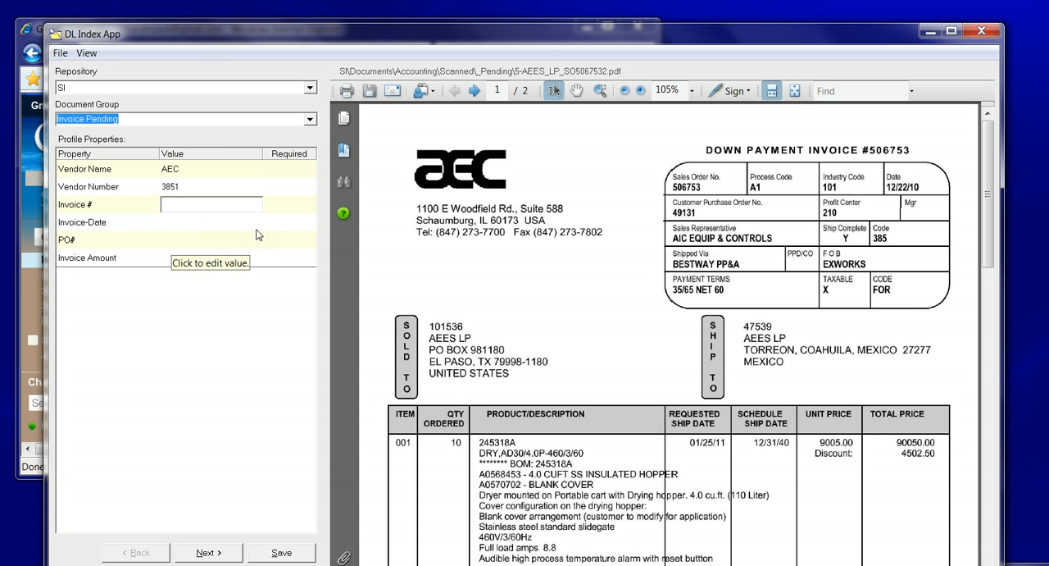
click(176, 206)
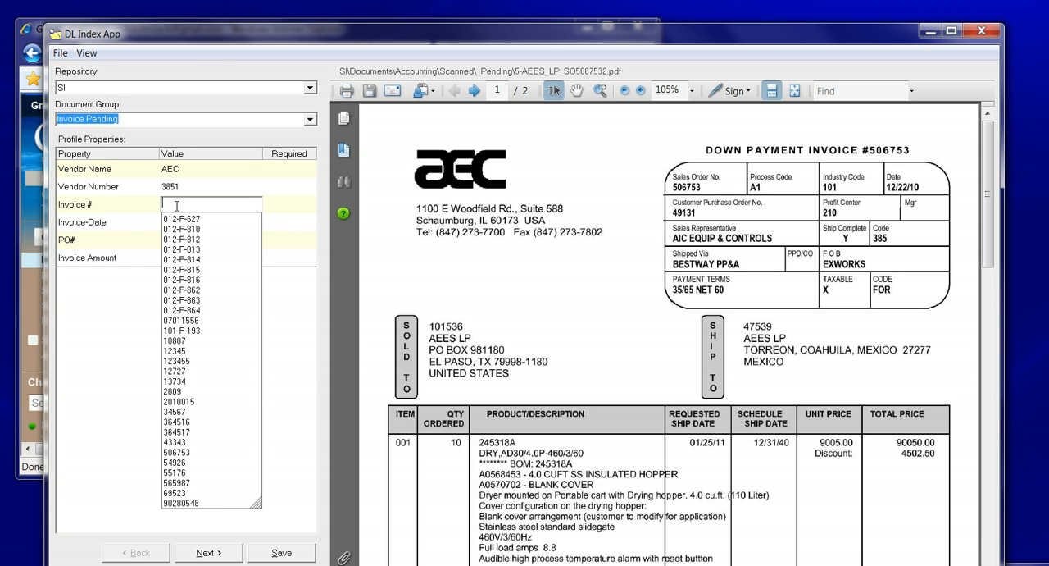
click(178, 351)
click(212, 224)
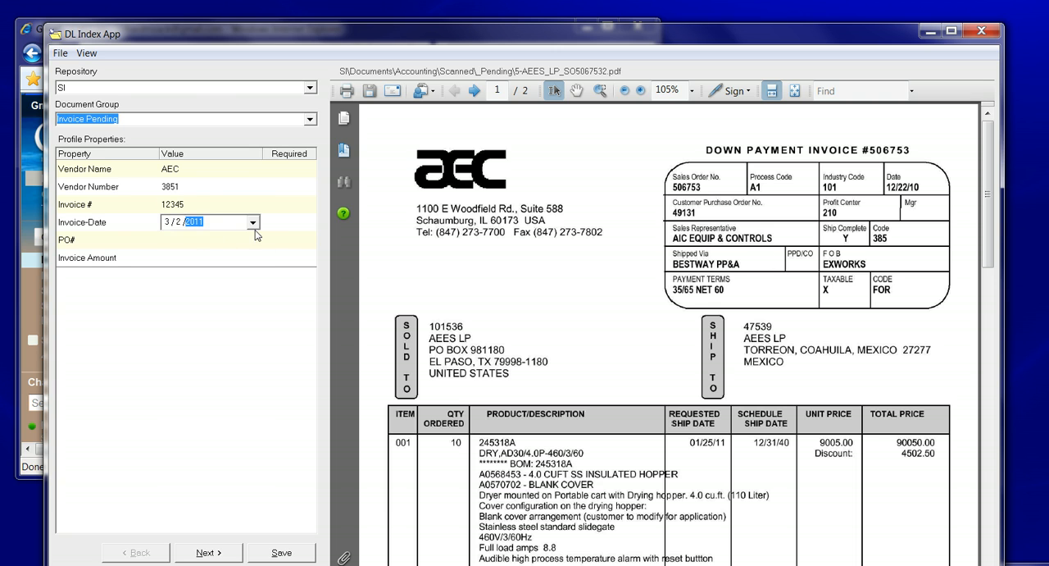
click(190, 245)
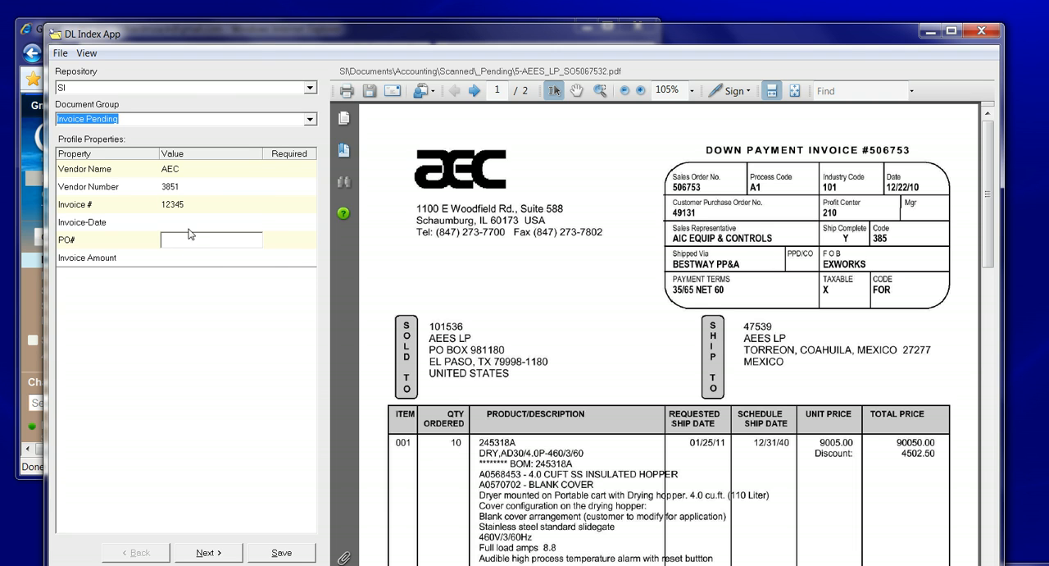
click(189, 224)
click(254, 222)
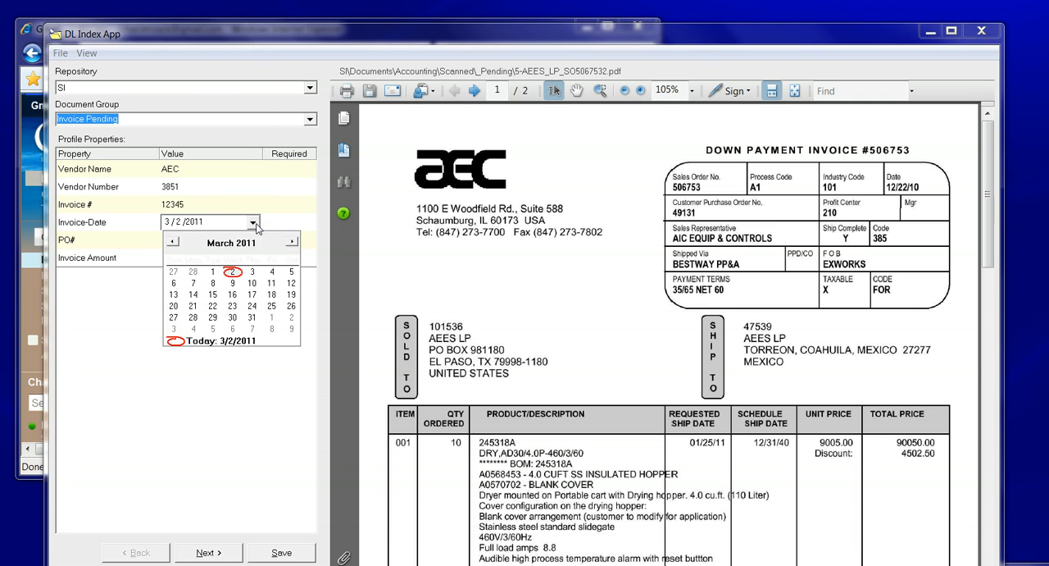
click(252, 274)
Choose the third suggested purchase order number, set the invoice amount to $475.66 and save the AEC document's profile
click(190, 239)
click(185, 272)
click(187, 259)
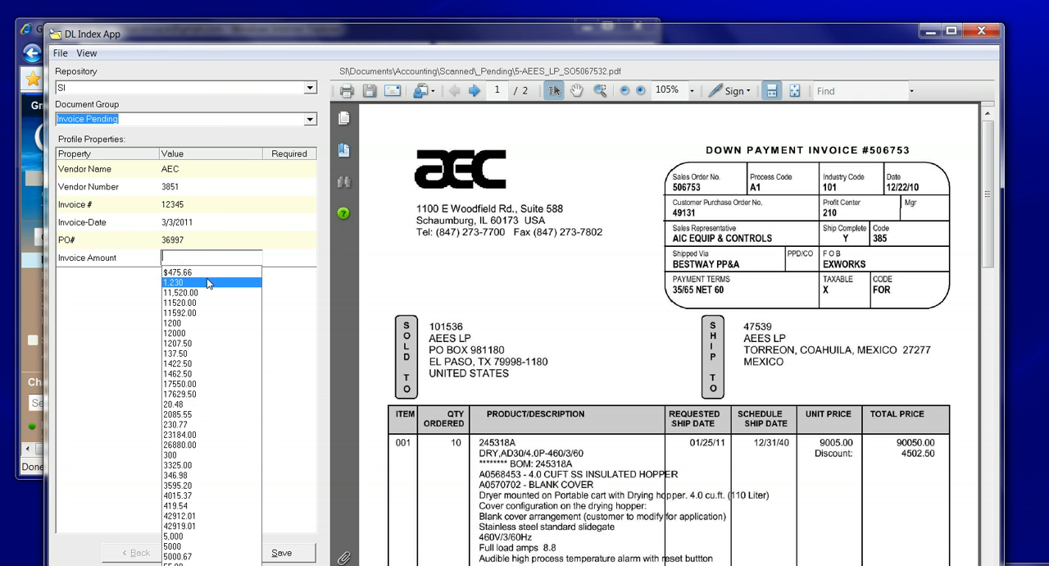
click(209, 272)
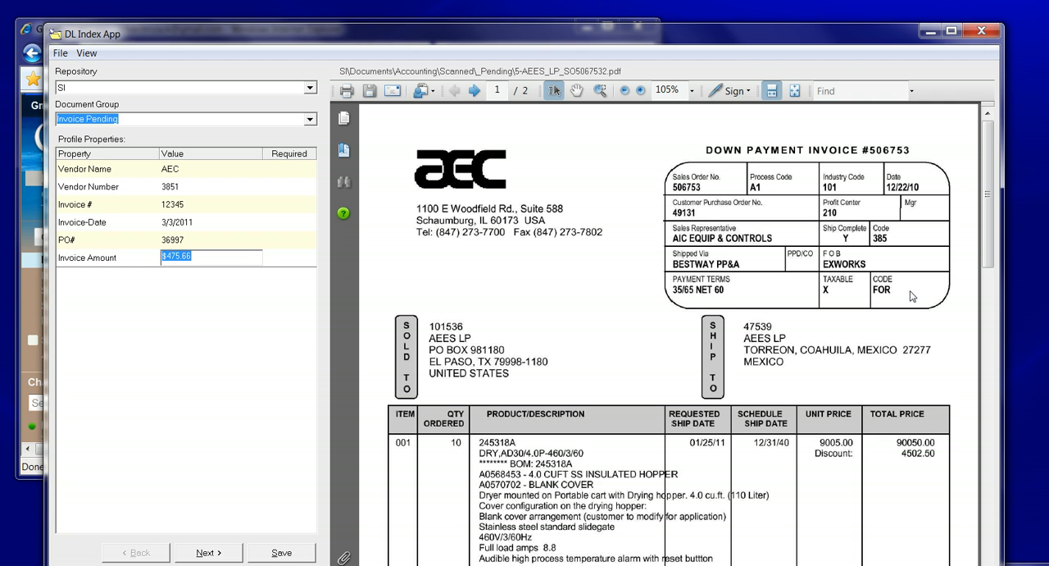
click(284, 554)
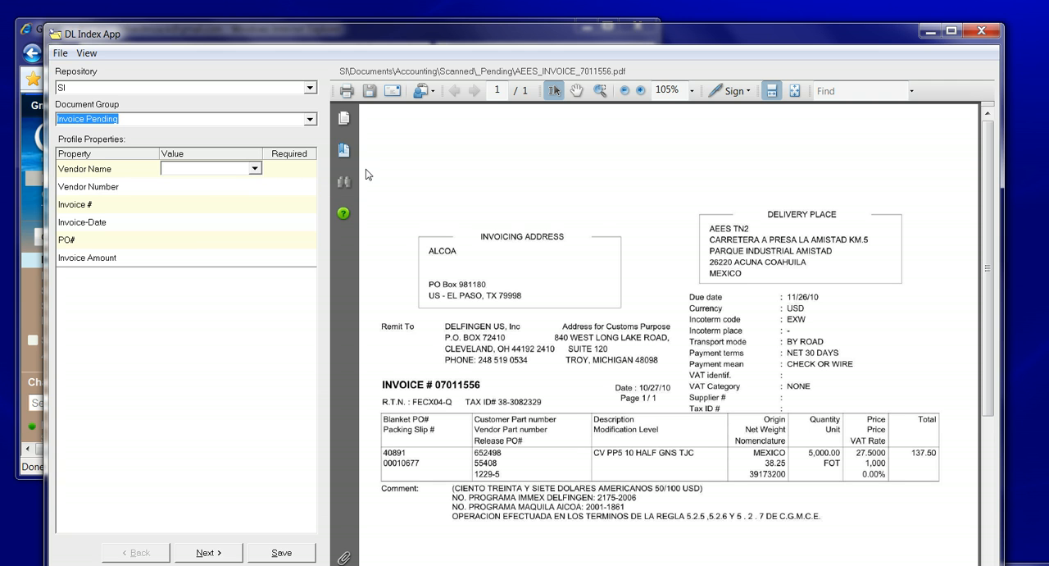
For AEES_INVOICE_7011556.pdf, set the vendor to Delfingen US with its matching vendor number and the Invoice # to 13734
click(204, 173)
click(196, 184)
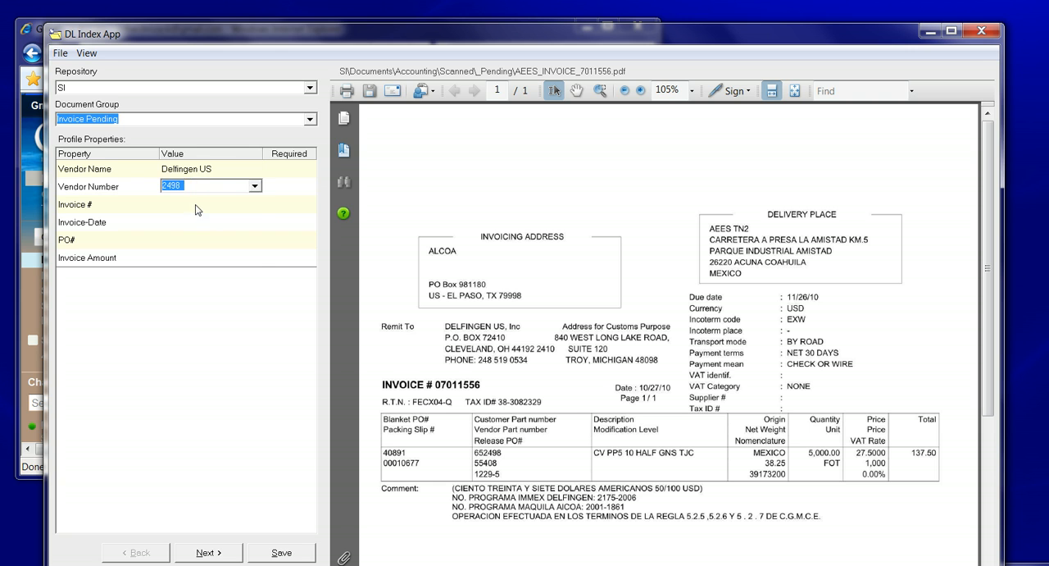
click(196, 205)
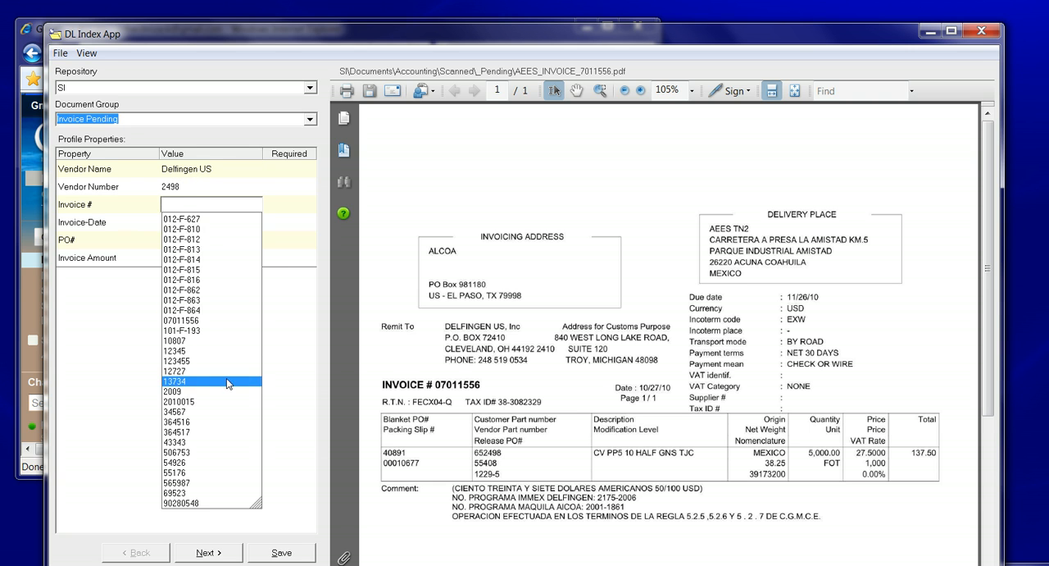
click(227, 381)
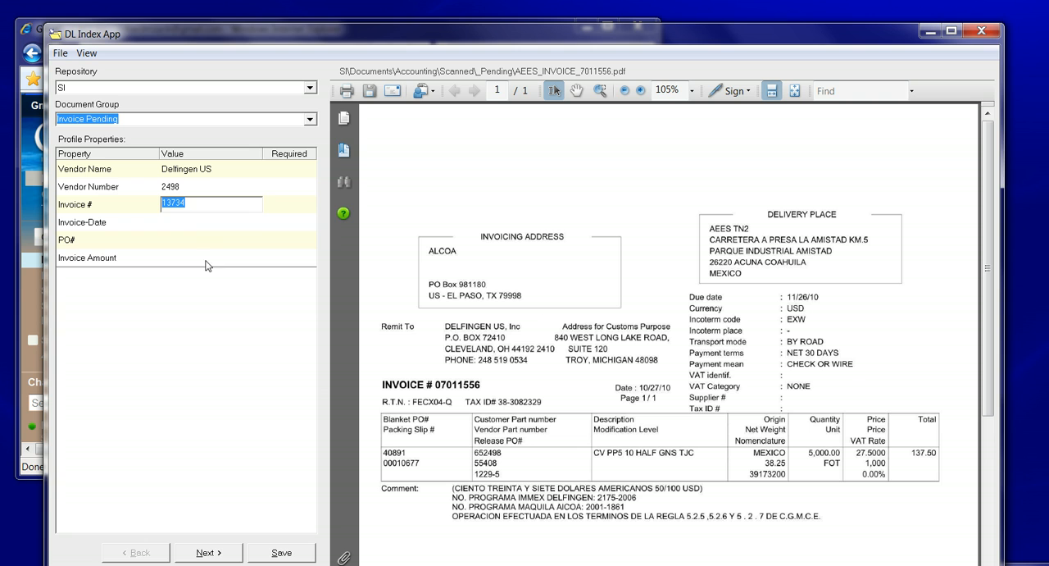
Set the Delfingen US document's invoice date to 3/24/2011 and choose the first suggested purchase order number
click(201, 223)
click(253, 222)
click(252, 305)
click(196, 242)
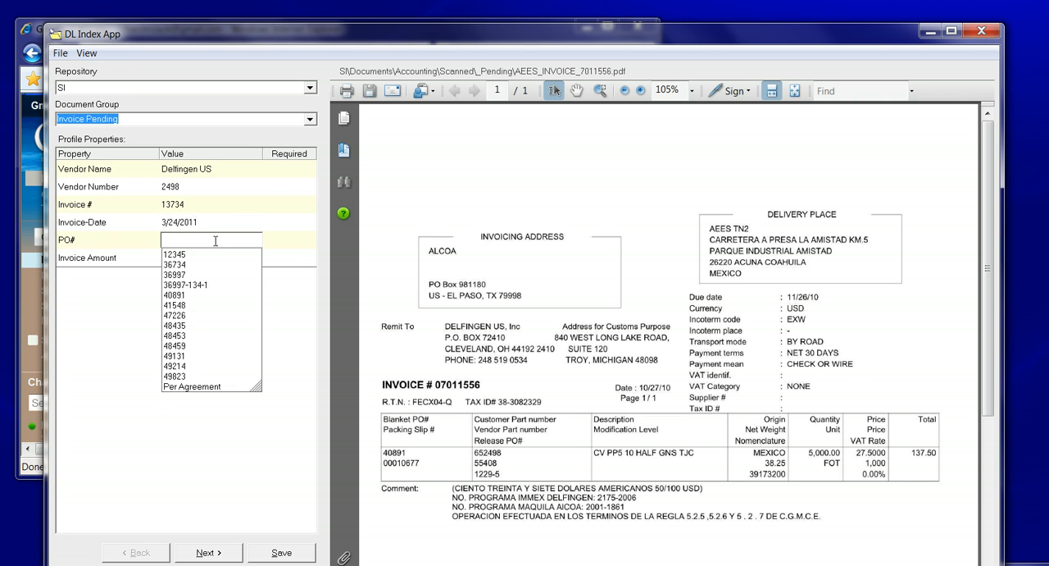
click(185, 255)
Set the Delfingen US document's invoice amount to 137.50 and save its profile
click(185, 255)
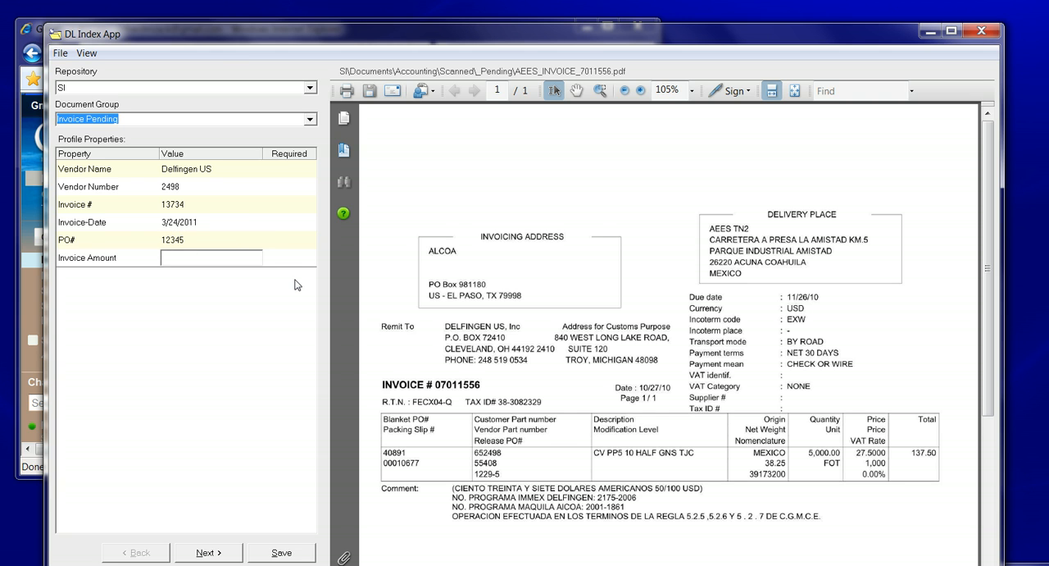
text(13)
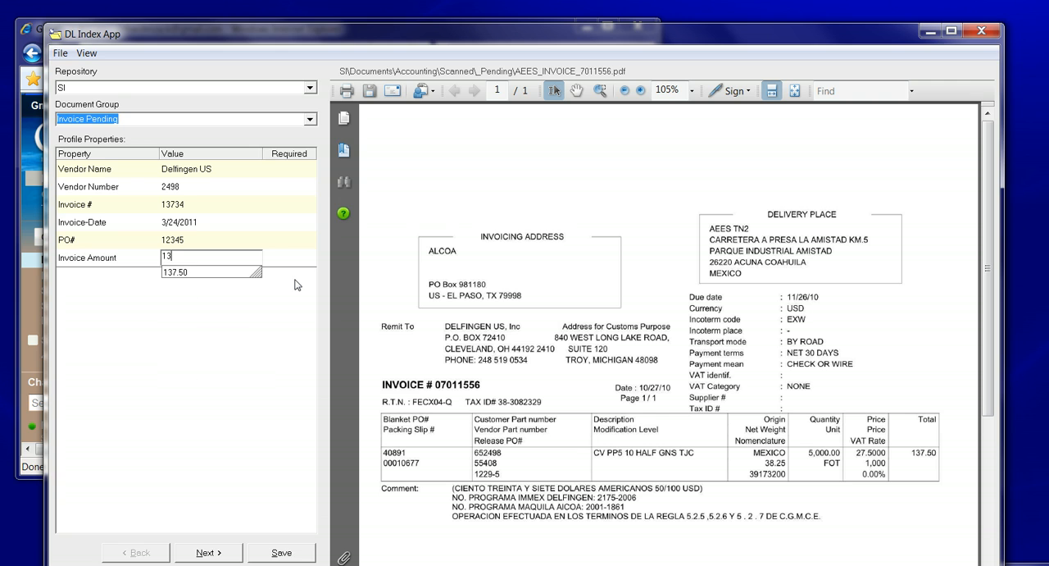
text(7.50)
click(284, 554)
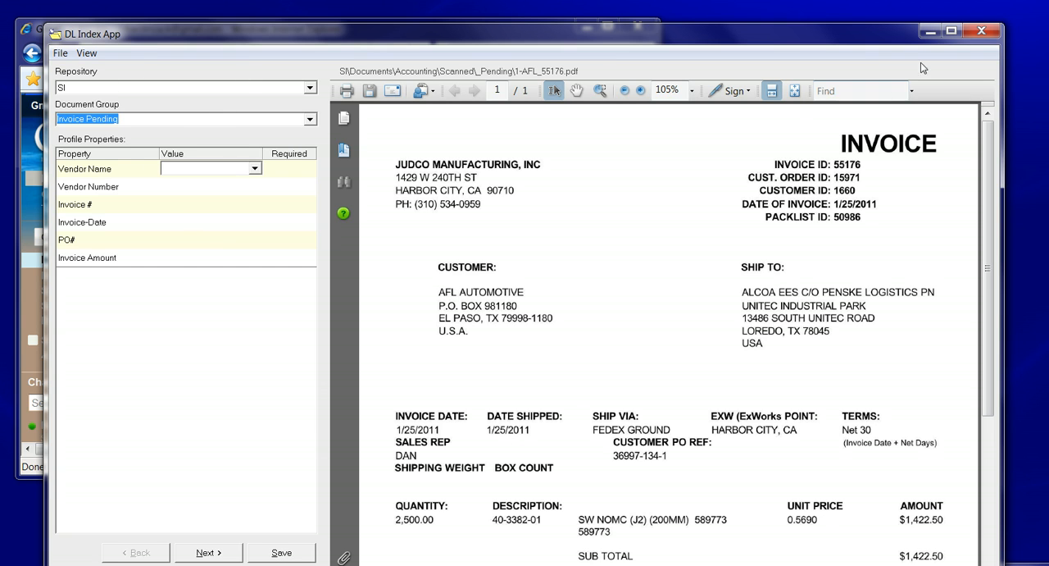
Minimize the indexing window, open the _Pending folder from the desktop and browse to Judco Manufacturing under Scanned
click(928, 34)
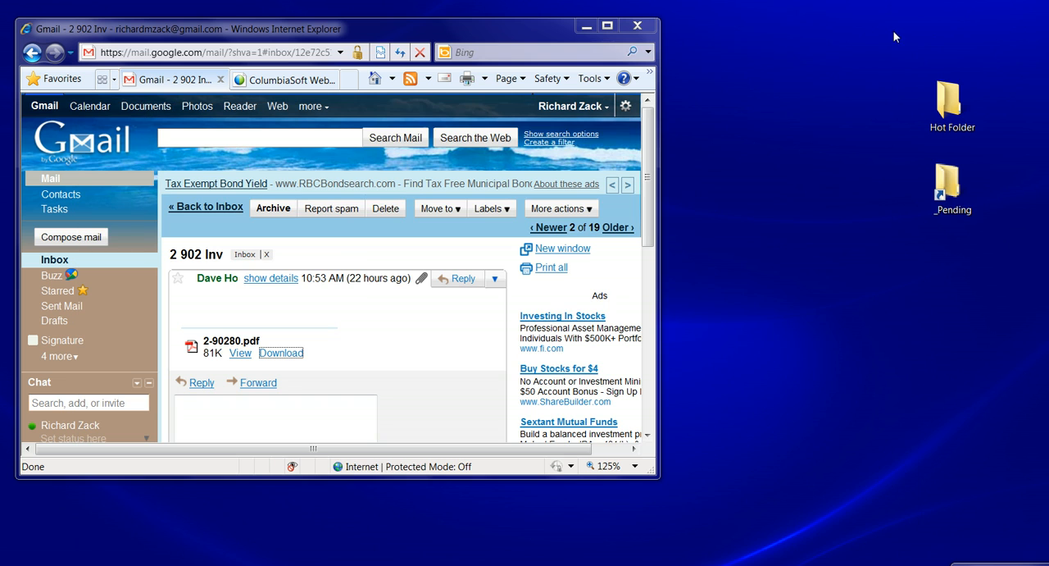
double_click(951, 191)
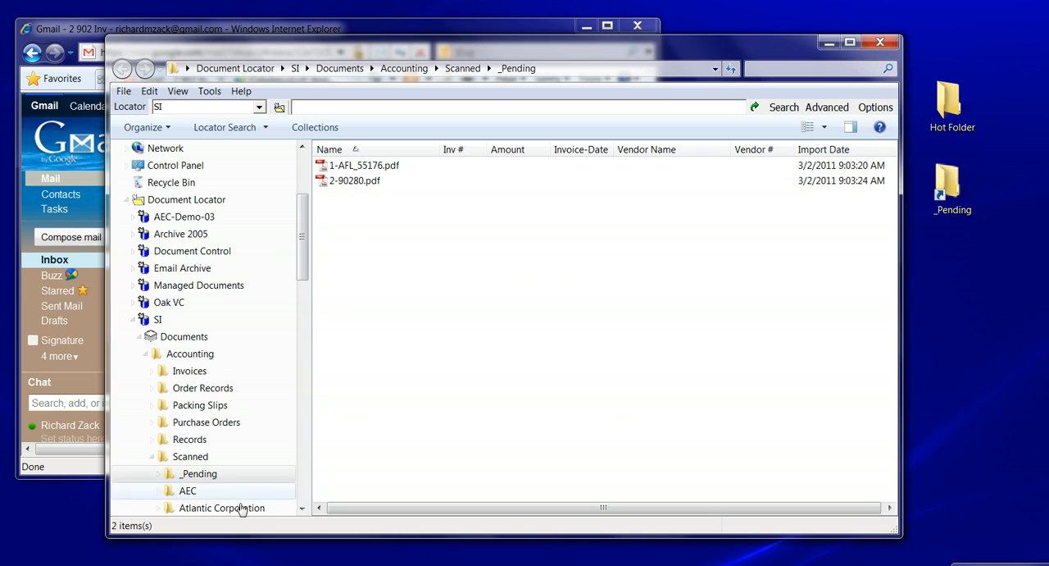
scroll(301, 299, down, 6)
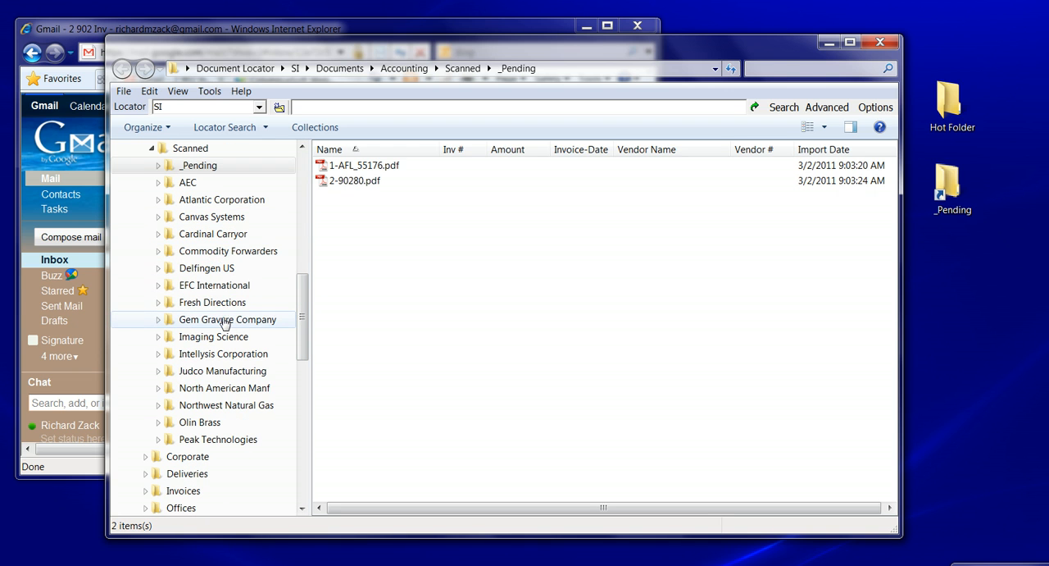
click(233, 373)
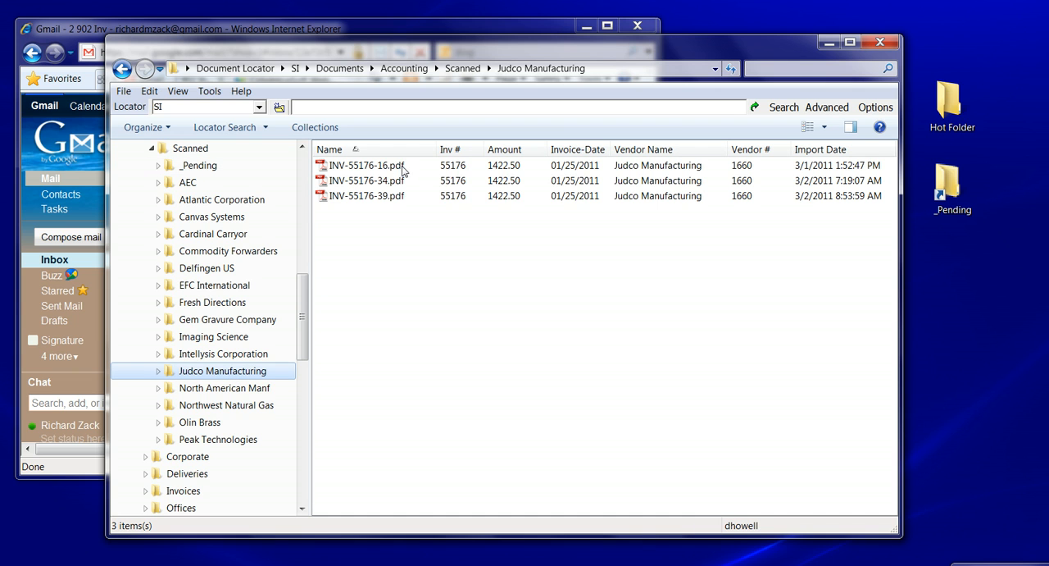
Examine the profile and contents of INV-55176-39.pdf, then close the document and the folder window
mouse_move(389, 174)
double_click(358, 201)
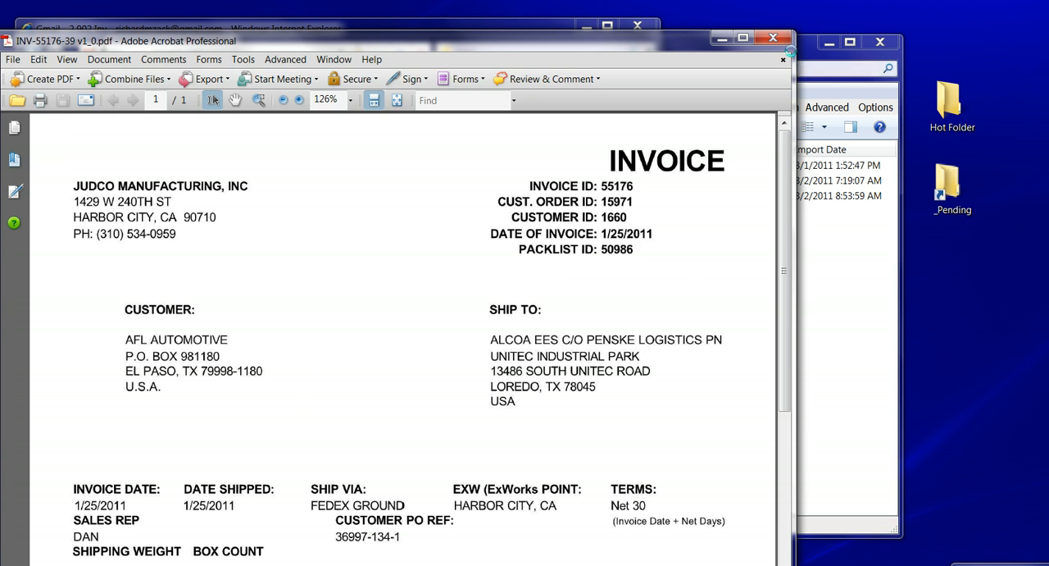
click(773, 38)
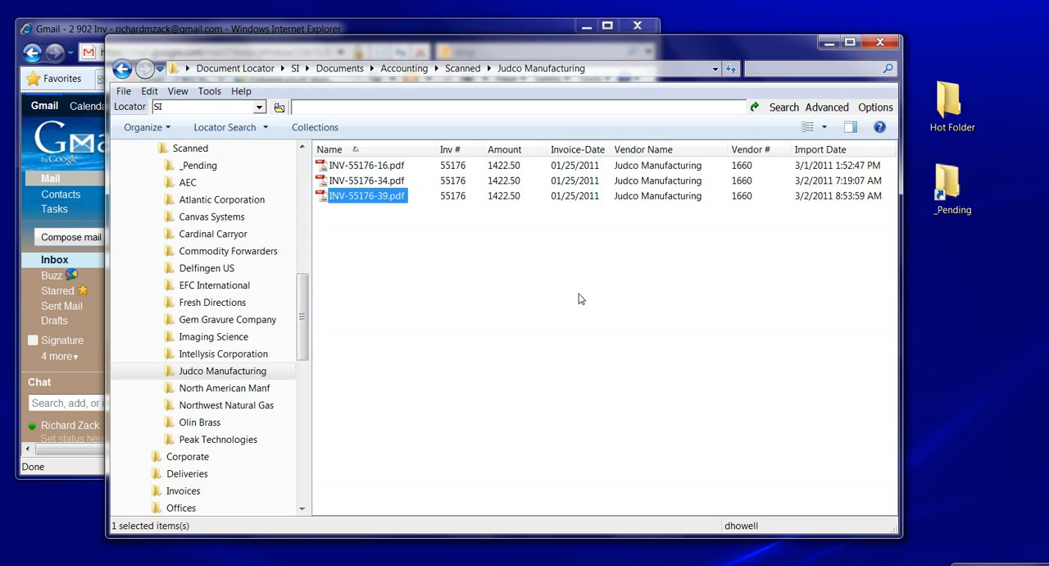
click(881, 42)
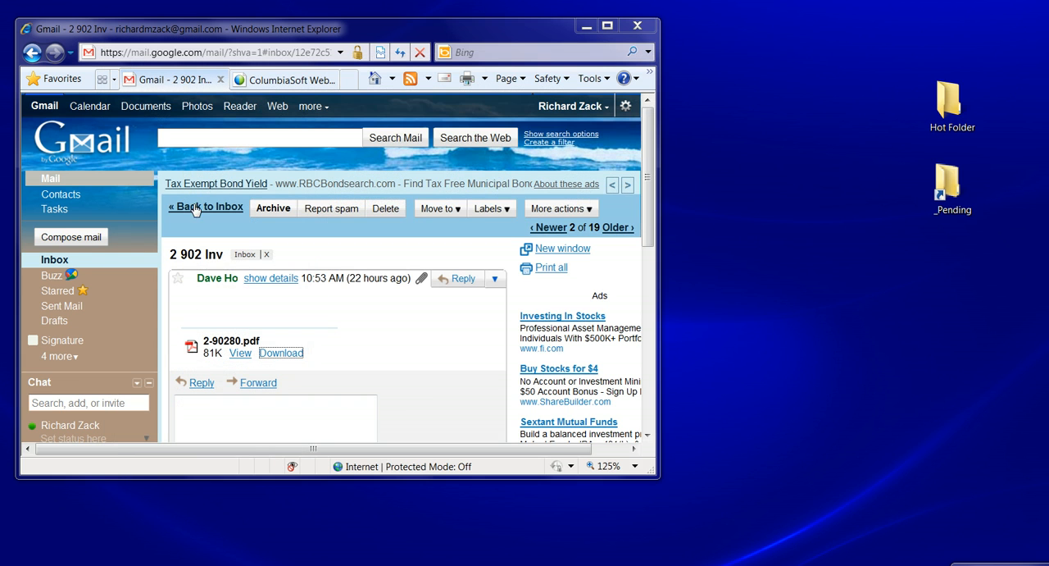
Download 8-01012291.TIF from the 8-0101 Invoice email and save it in the Hot Folder
click(198, 206)
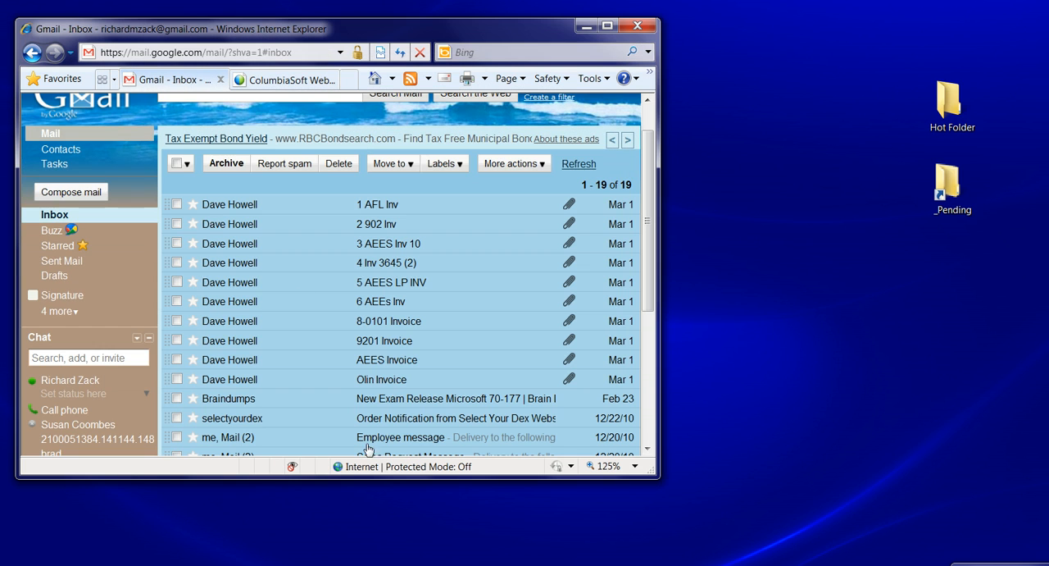
click(223, 326)
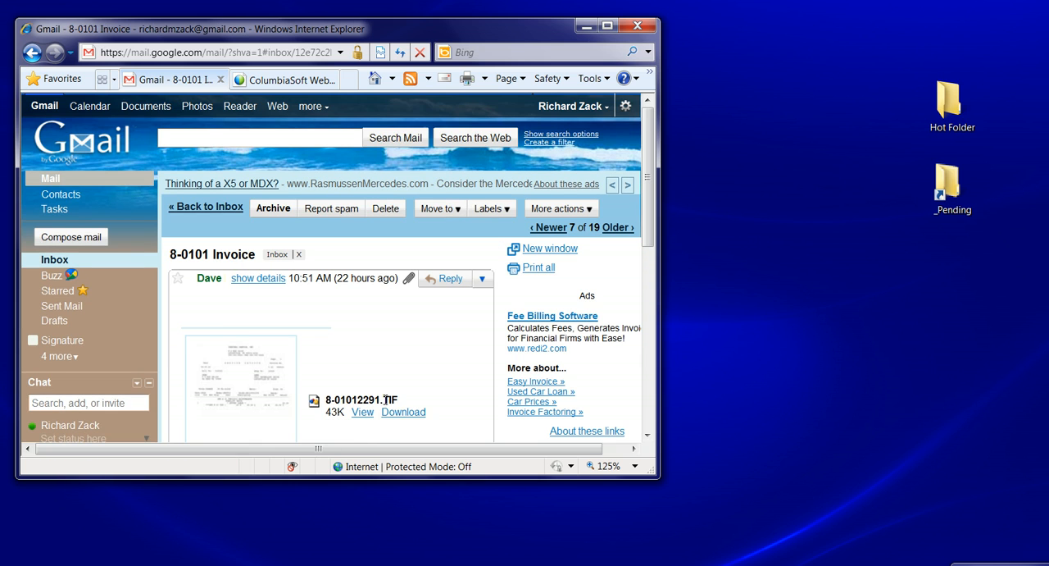
click(402, 413)
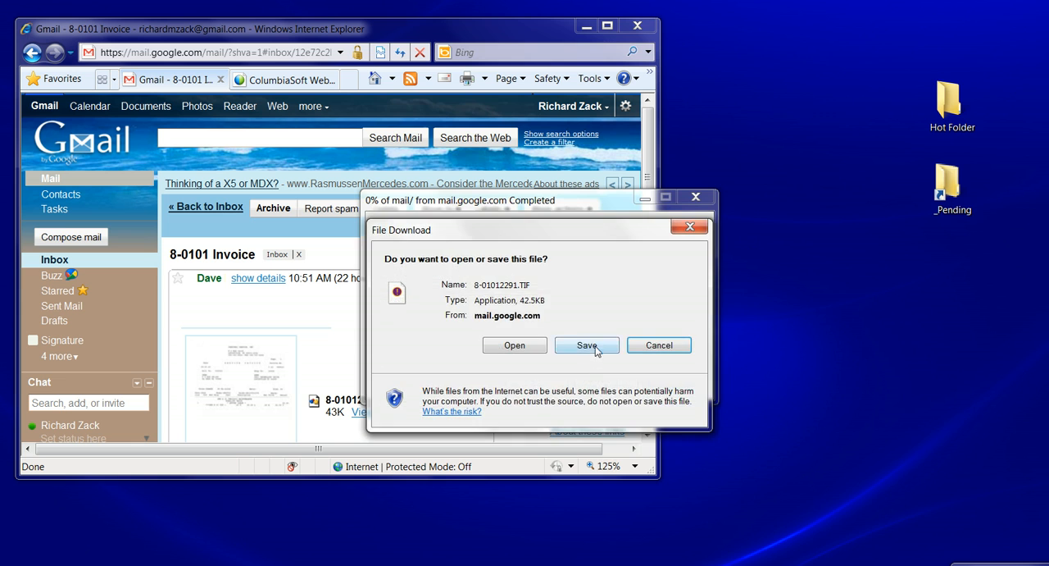
click(597, 345)
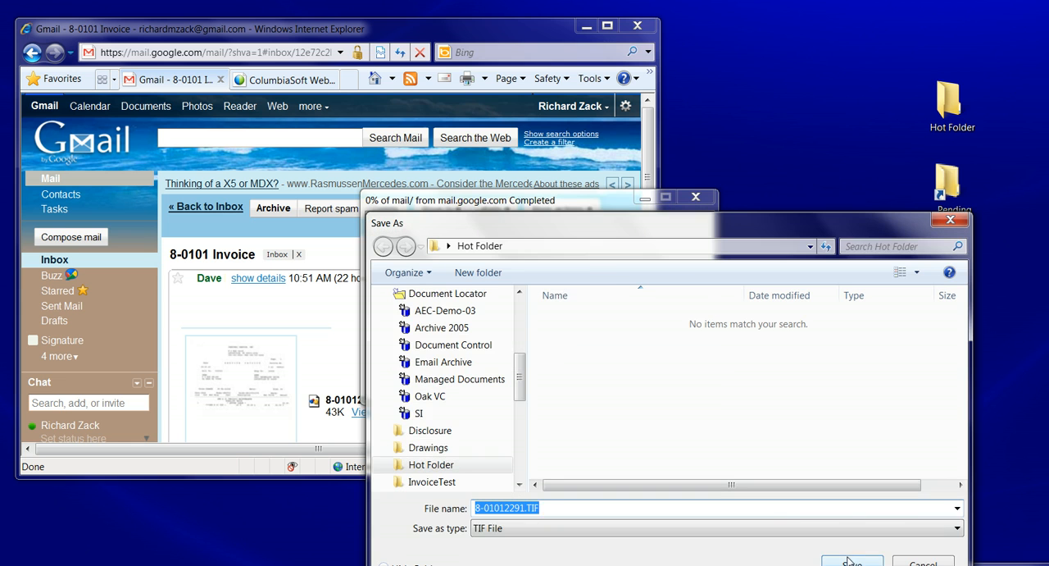
click(850, 561)
Check the attachments of the 8-0101 Invoice and AEES Invoice emails, returning to the inbox after each
click(187, 210)
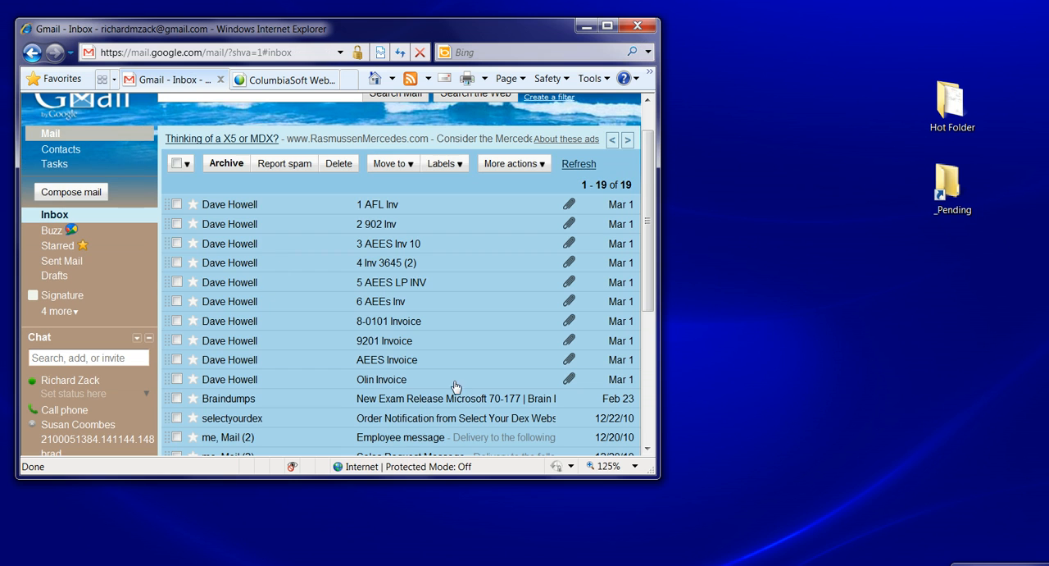
click(374, 326)
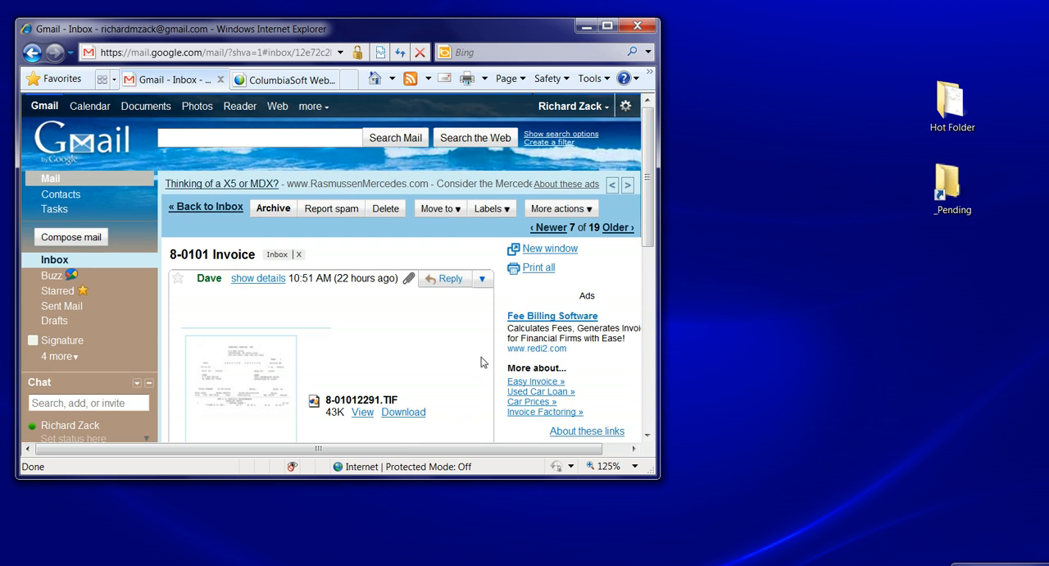
click(191, 209)
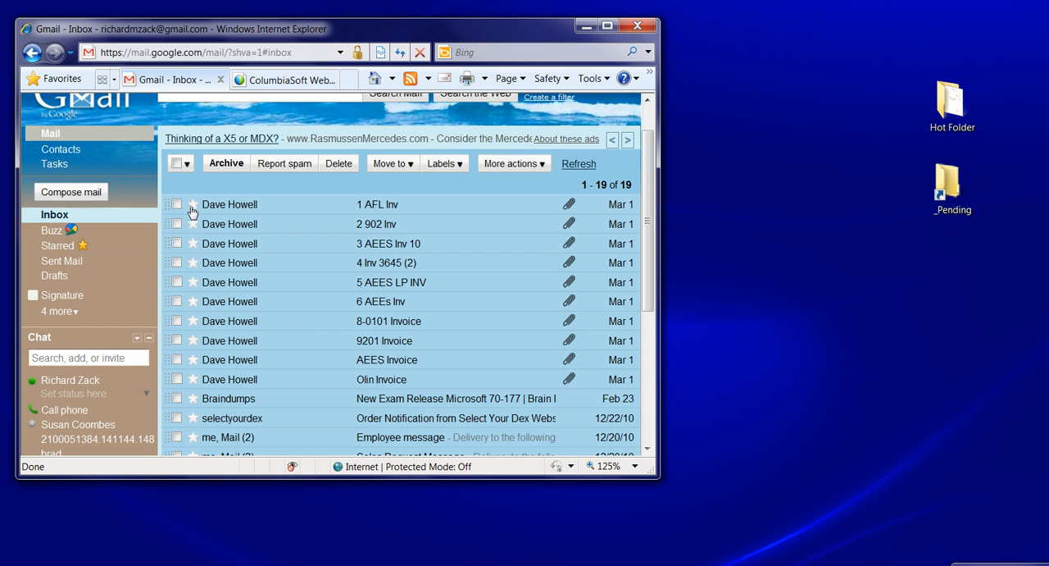
click(393, 361)
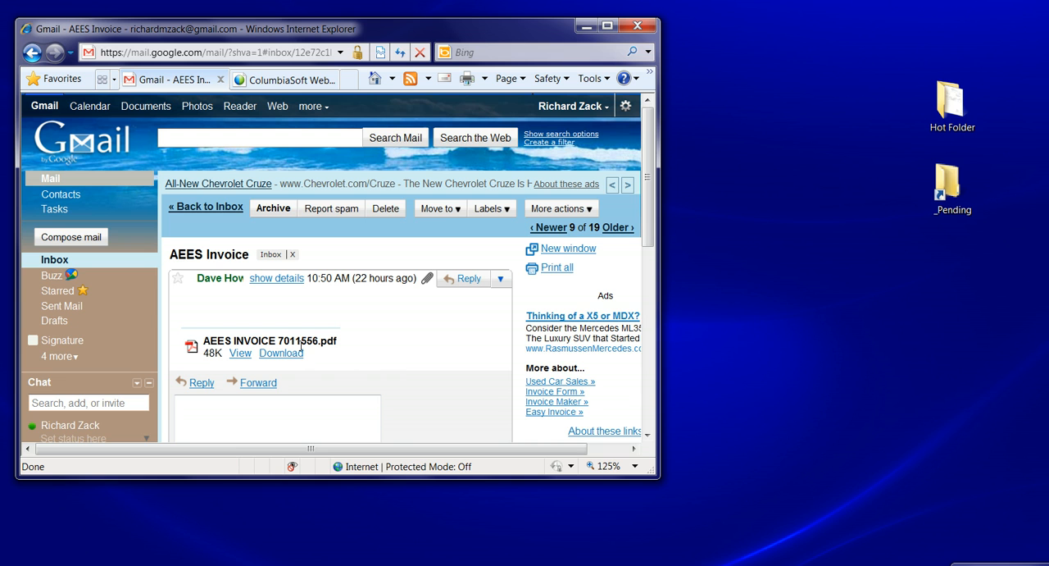
click(185, 209)
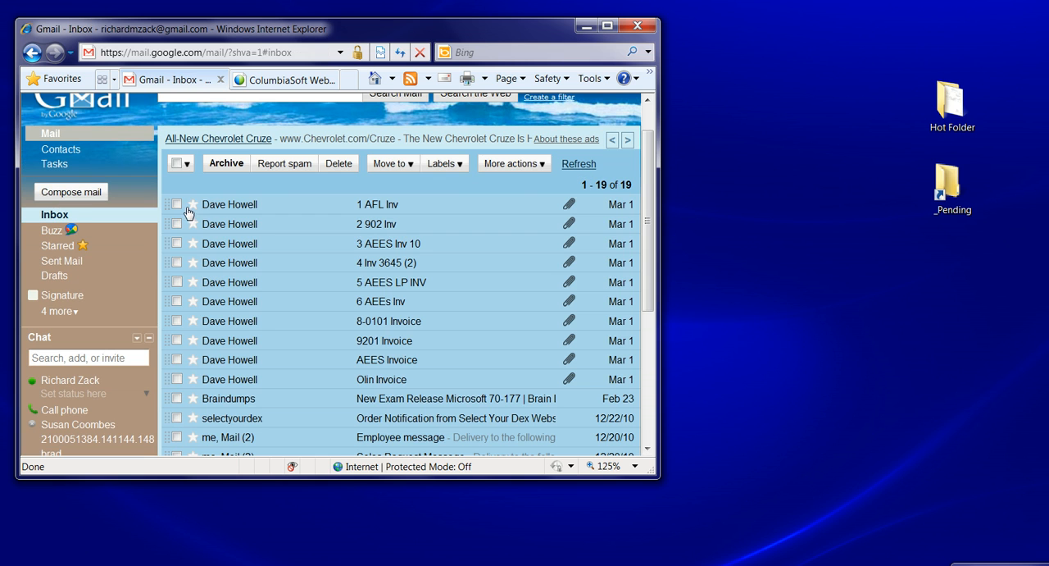
click(258, 323)
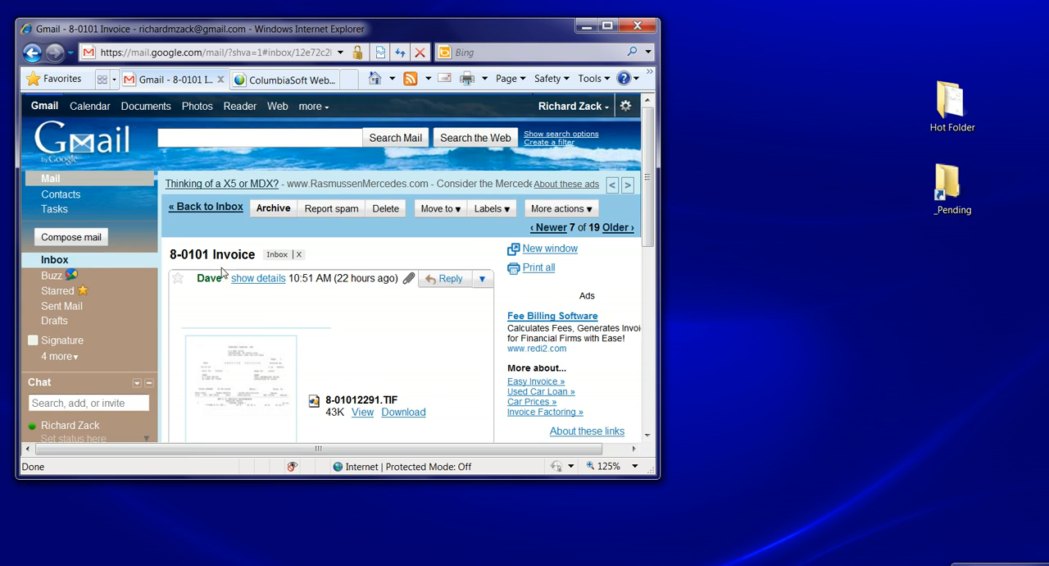
click(190, 208)
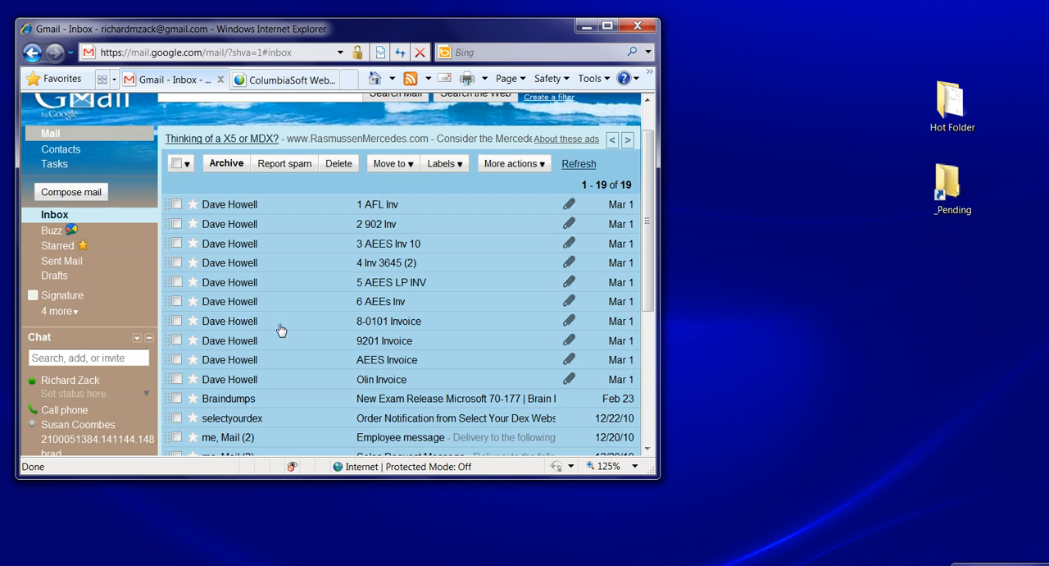
Save the Excel attachment of the 6 AEEs Inv email in the Hot Folder and minimize the browser
click(242, 305)
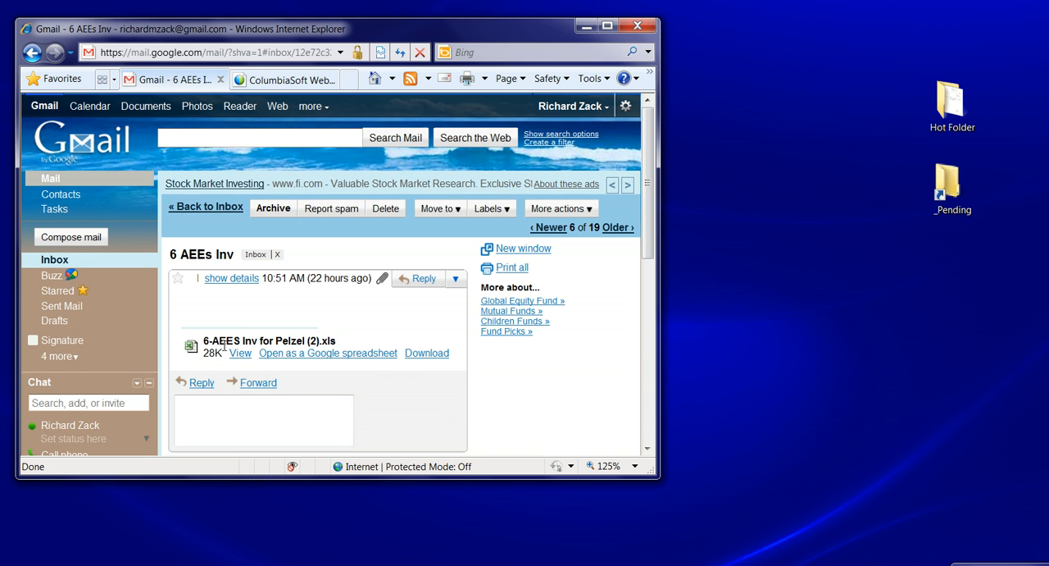
click(424, 353)
click(600, 349)
click(847, 557)
click(586, 25)
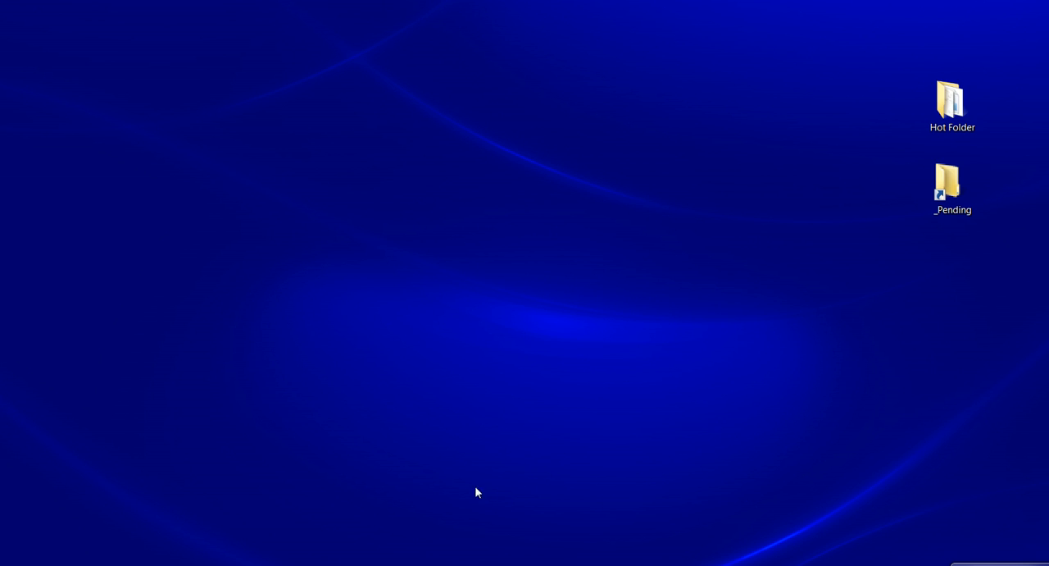
Switch to Scan Console and examine the first five scanned Olin Brass pages, returning to Page 1
click(442, 564)
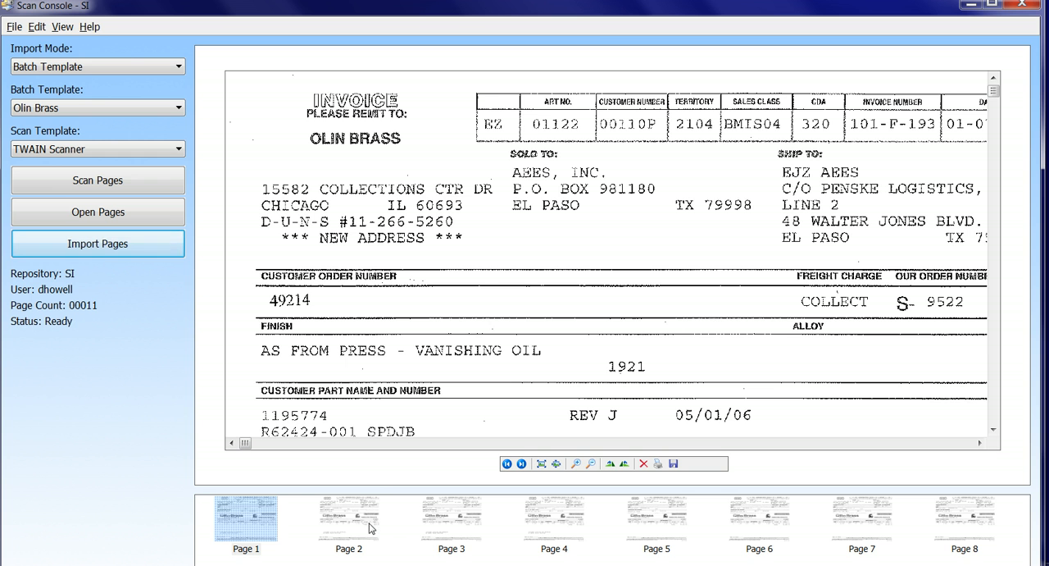
click(369, 529)
click(455, 519)
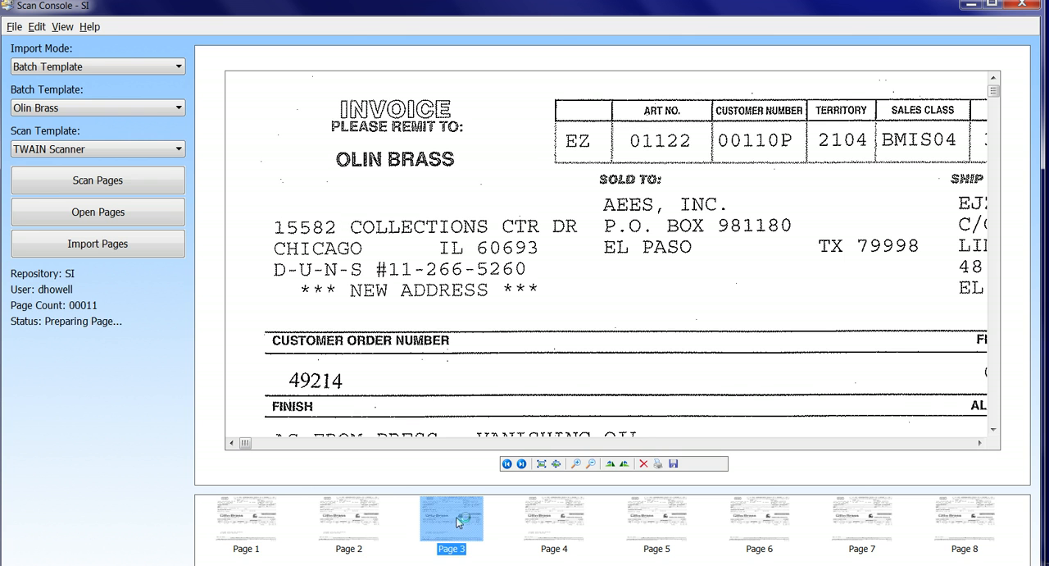
click(564, 519)
click(660, 516)
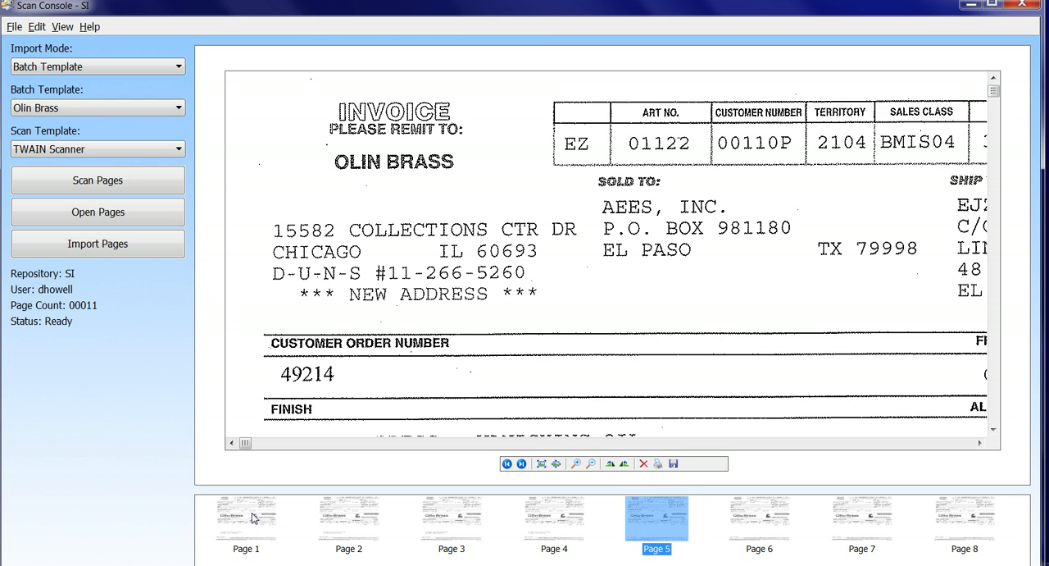
click(253, 517)
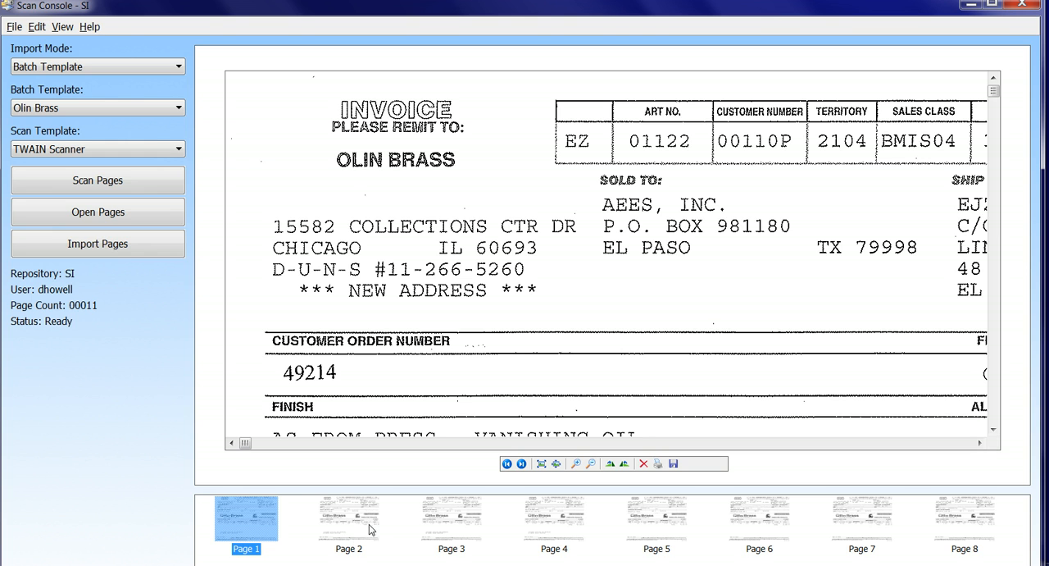
Start importing the scanned Olin Brass pages and look through the list of files awaiting validation
click(123, 245)
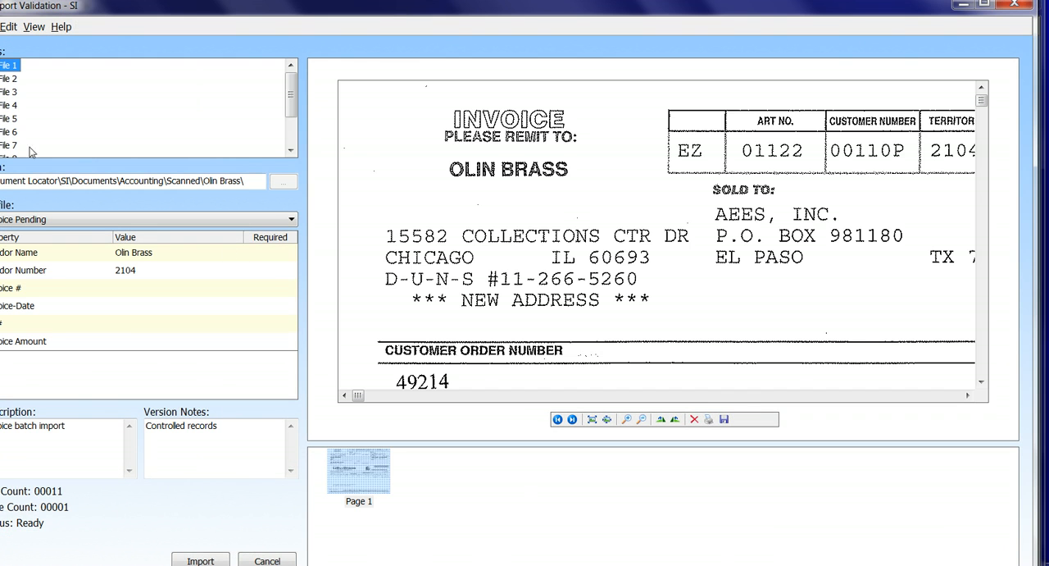
click(288, 151)
click(289, 151)
click(289, 150)
click(288, 150)
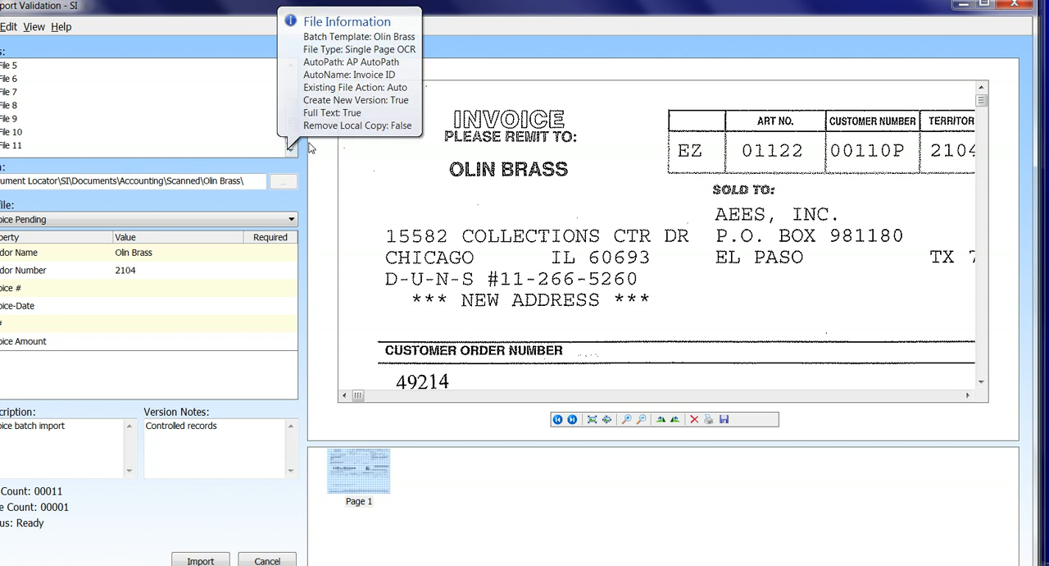
drag(292, 127, 292, 95)
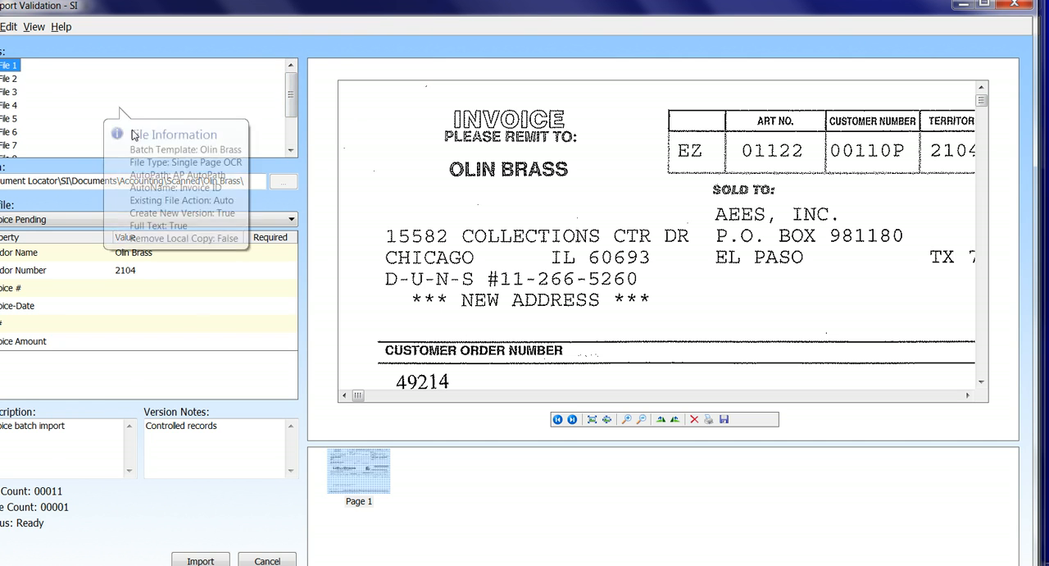
Set File 1's invoice number to 012-F-814 from the suggested values
click(136, 284)
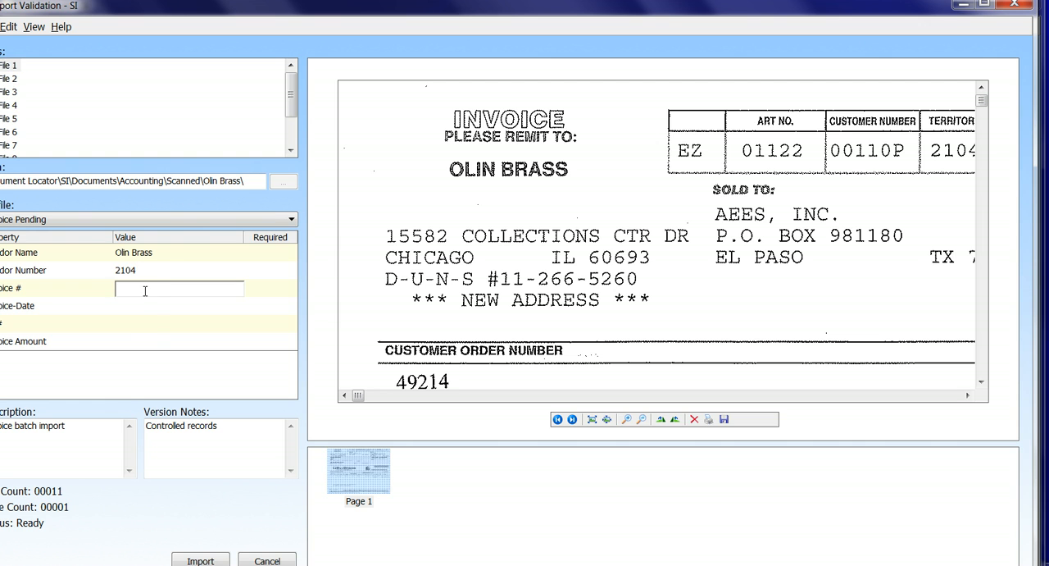
click(146, 291)
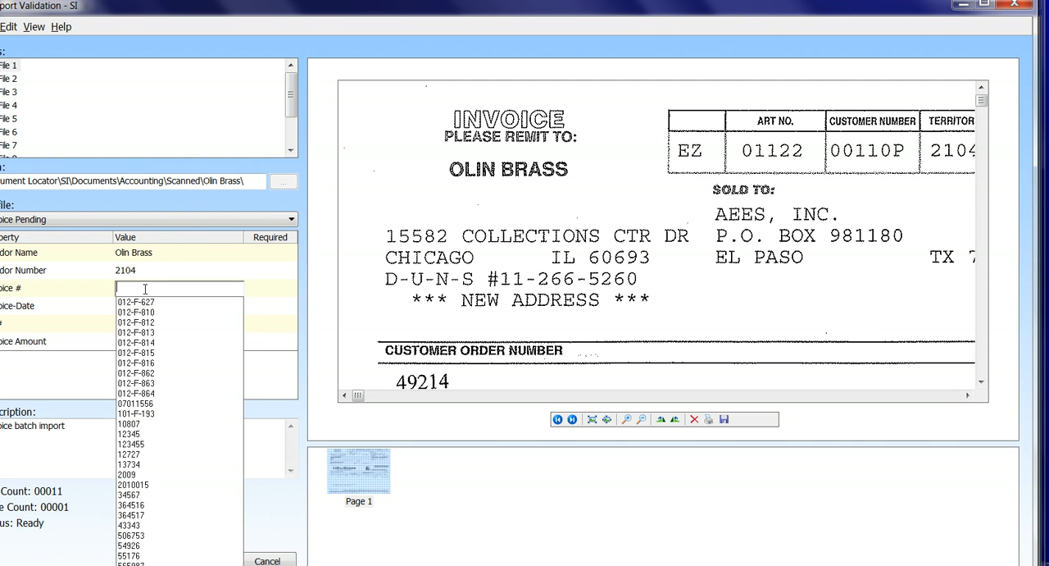
click(136, 341)
key(Tab)
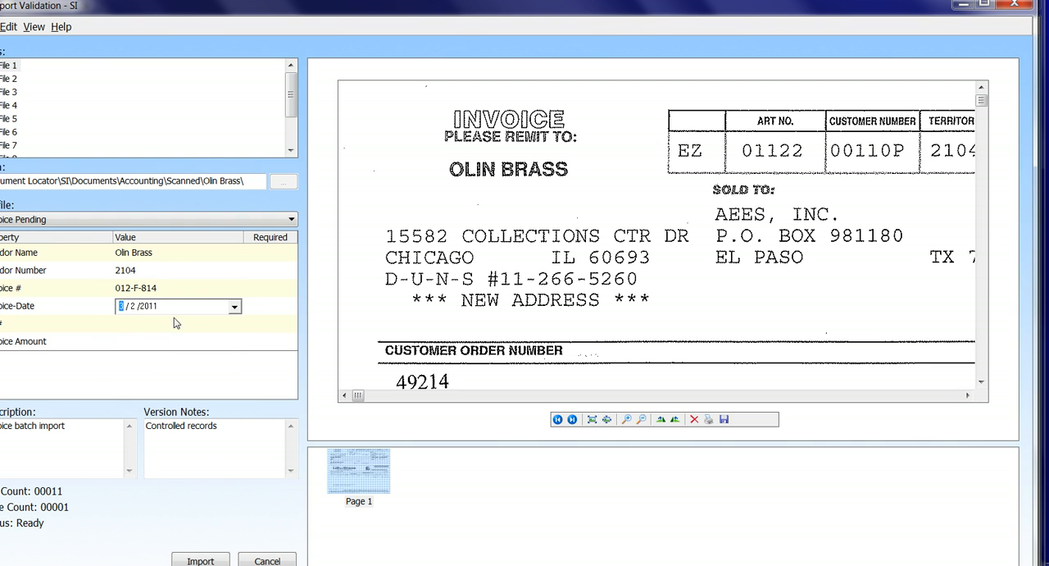
Set File 1's invoice date to 3/8/2011 and choose a purchase order number from the suggested values
click(234, 307)
click(172, 373)
click(159, 326)
click(140, 396)
Examine the zoomed-out invoice preview with the invoice amount open for entry, and minimize the Import Validation window
click(155, 338)
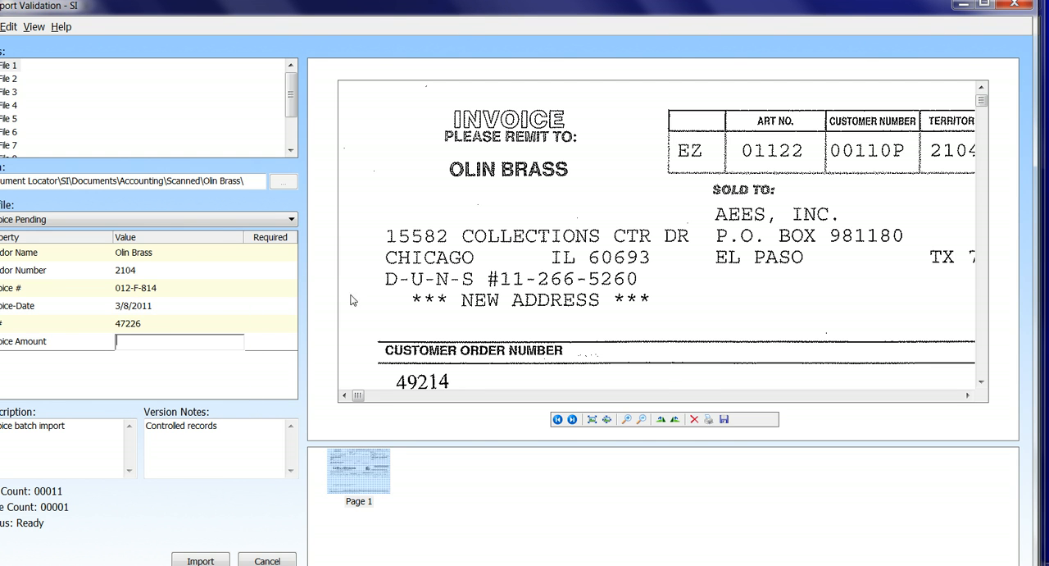
click(643, 419)
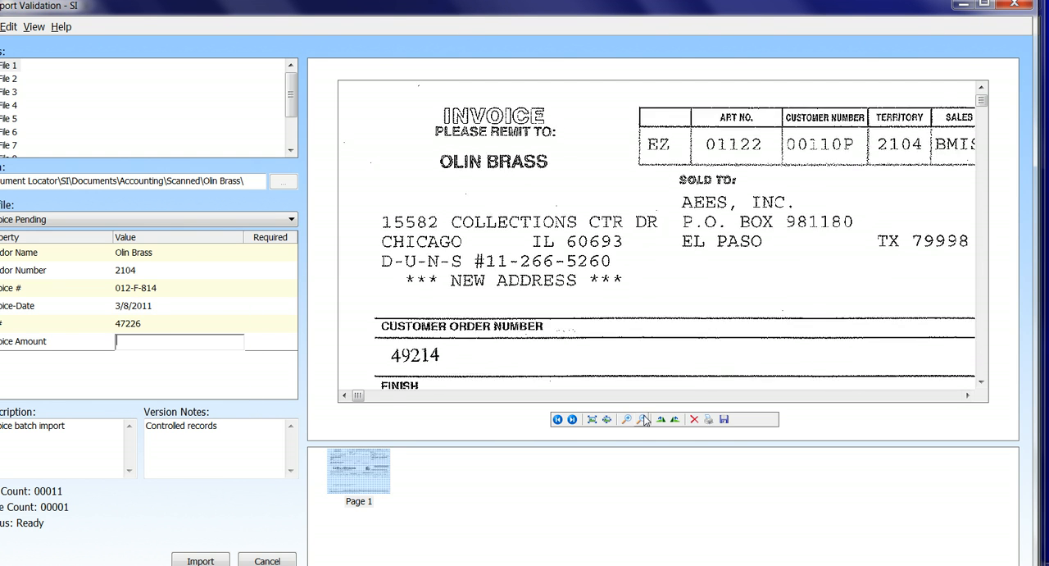
click(644, 419)
click(644, 419)
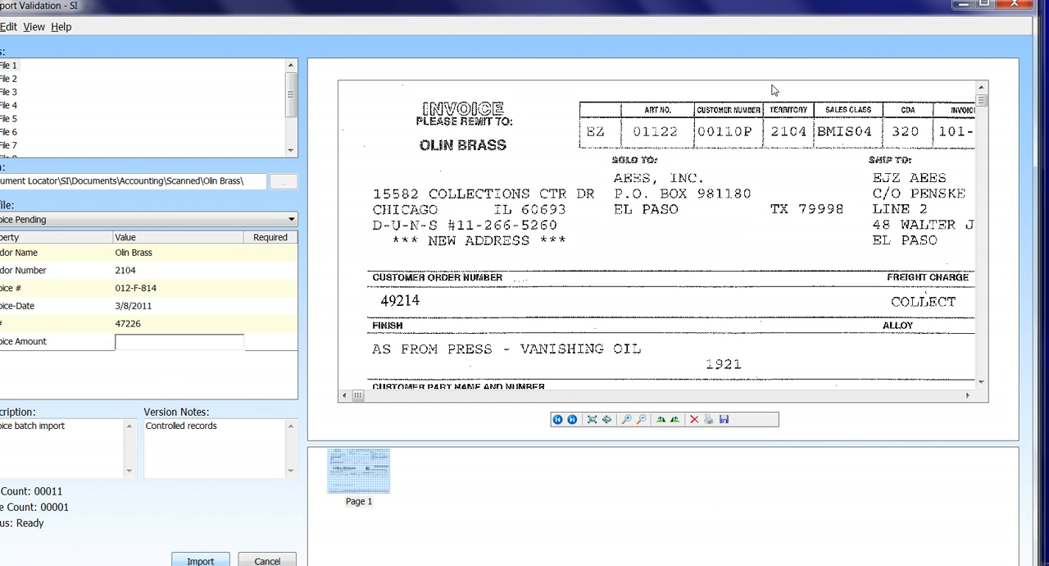
click(962, 8)
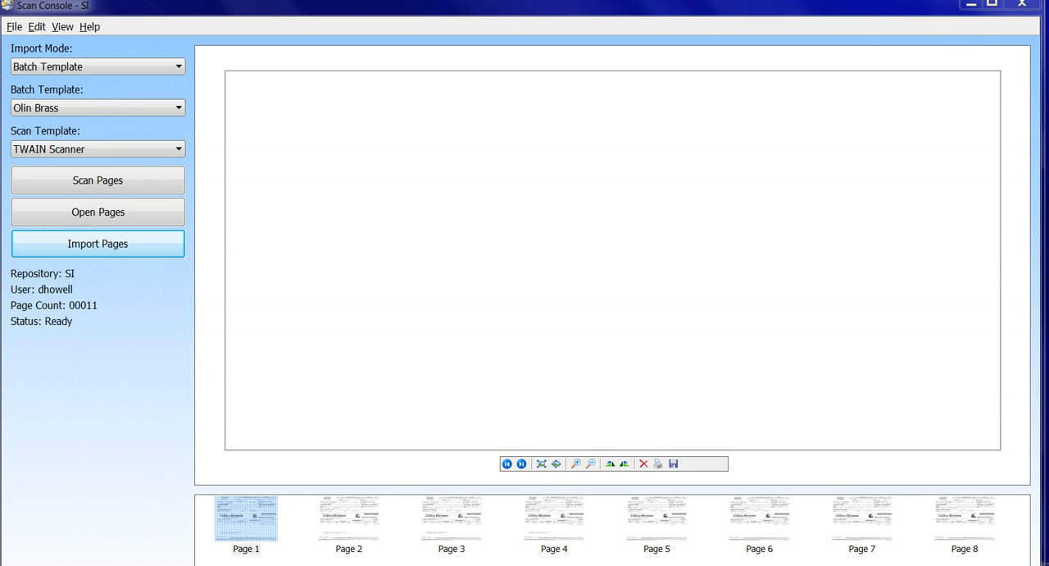
Open a file browser window and view the invoice files saved in the Hot Folder
key(super+e)
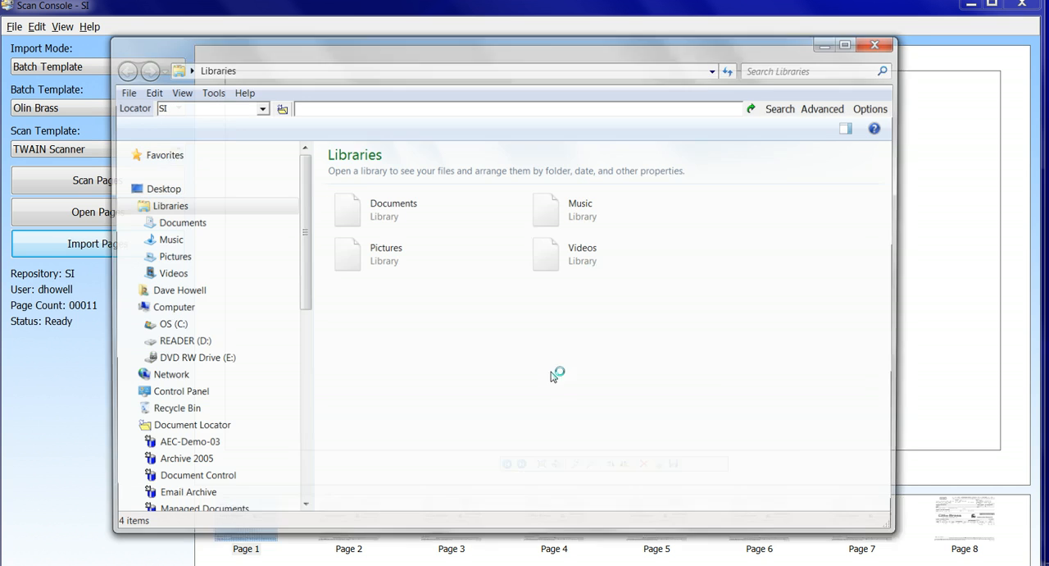
click(880, 43)
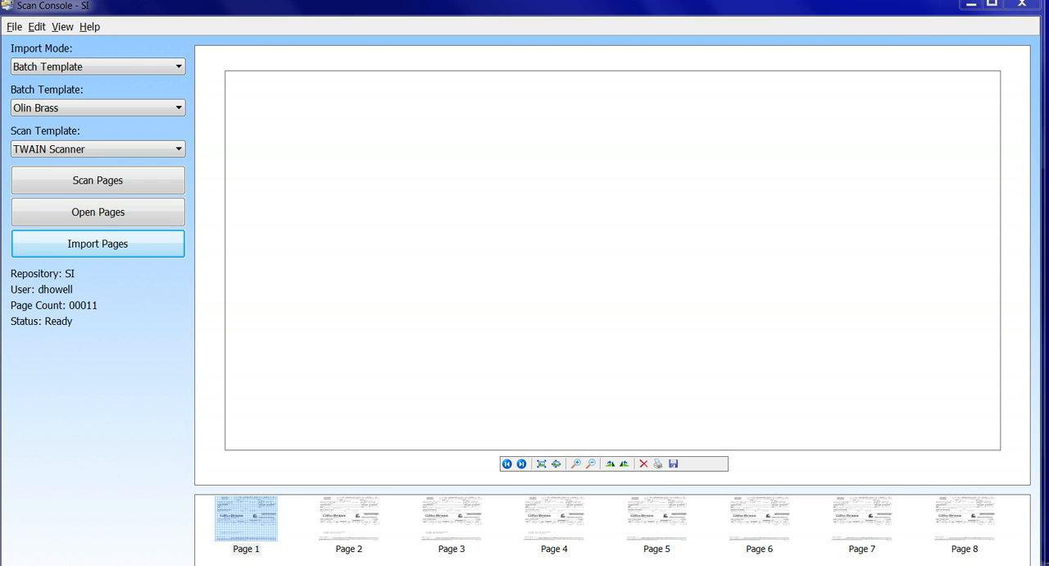
key(super+e)
drag(307, 293, 303, 358)
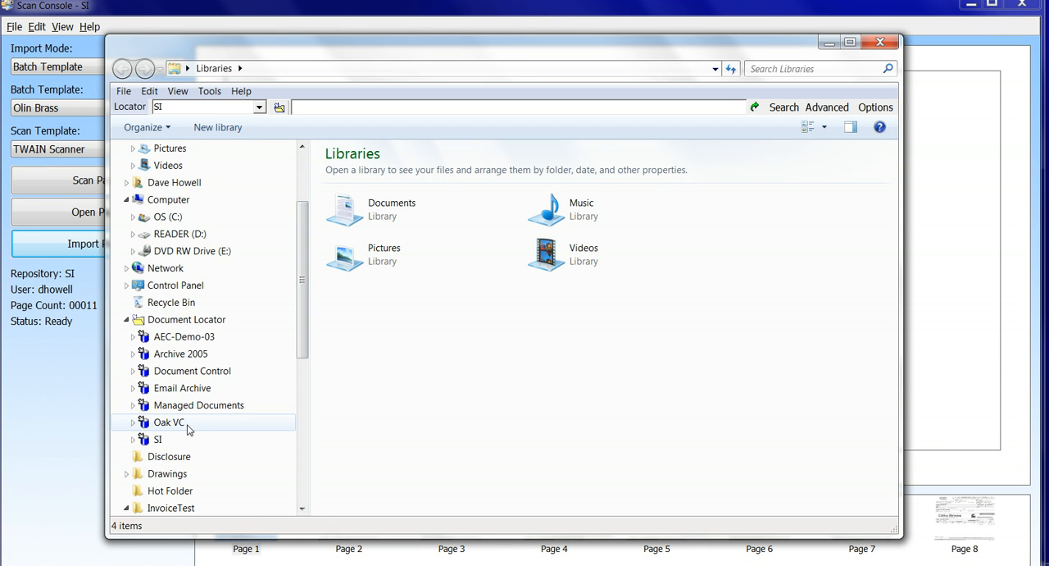
drag(300, 348, 298, 457)
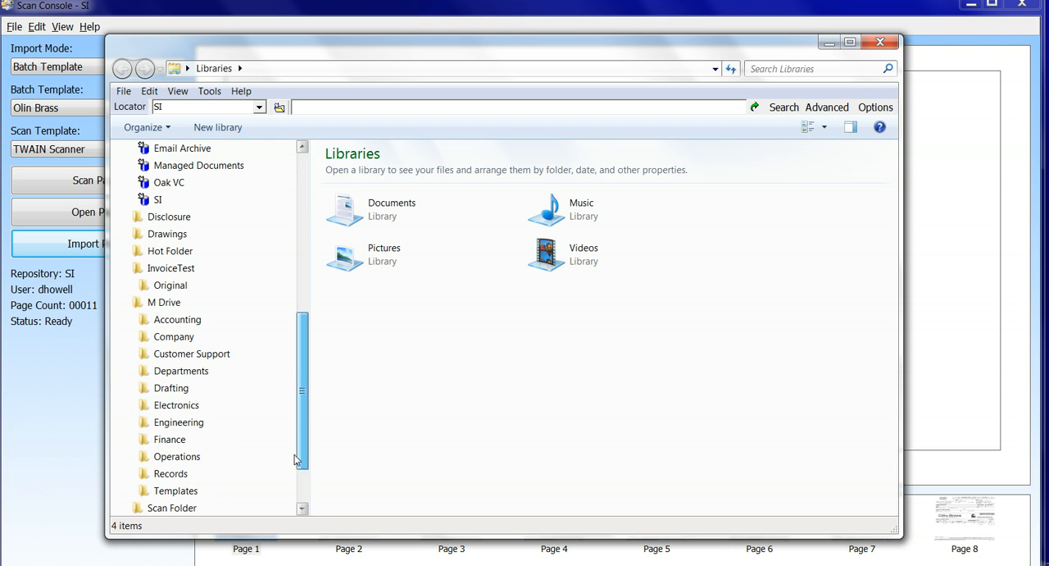
click(169, 257)
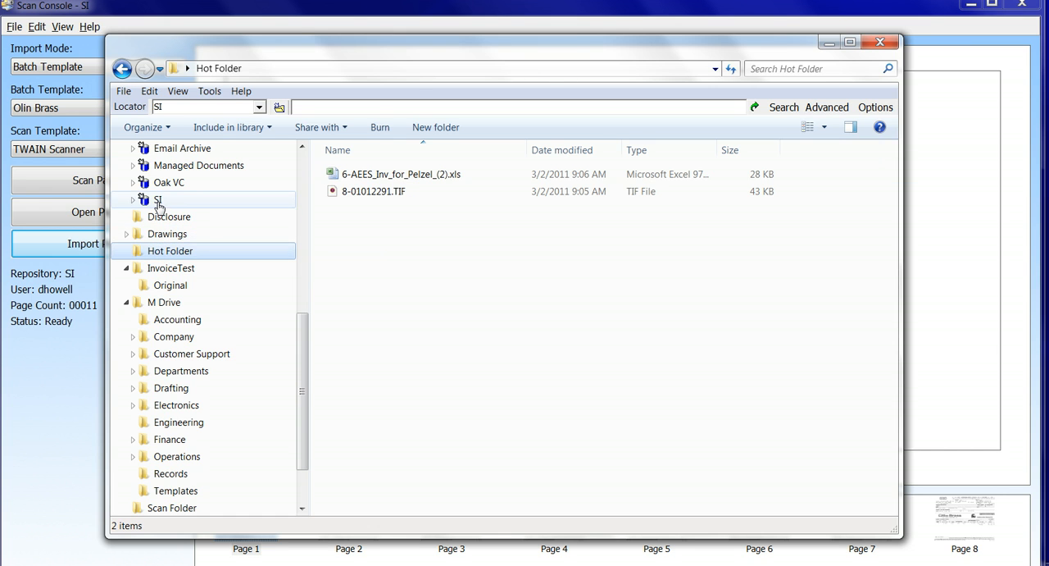
Browse the SI repository to Documents > Accounting > Scanned > Olin Brass, review the filed invoices and close the window
click(158, 202)
click(348, 167)
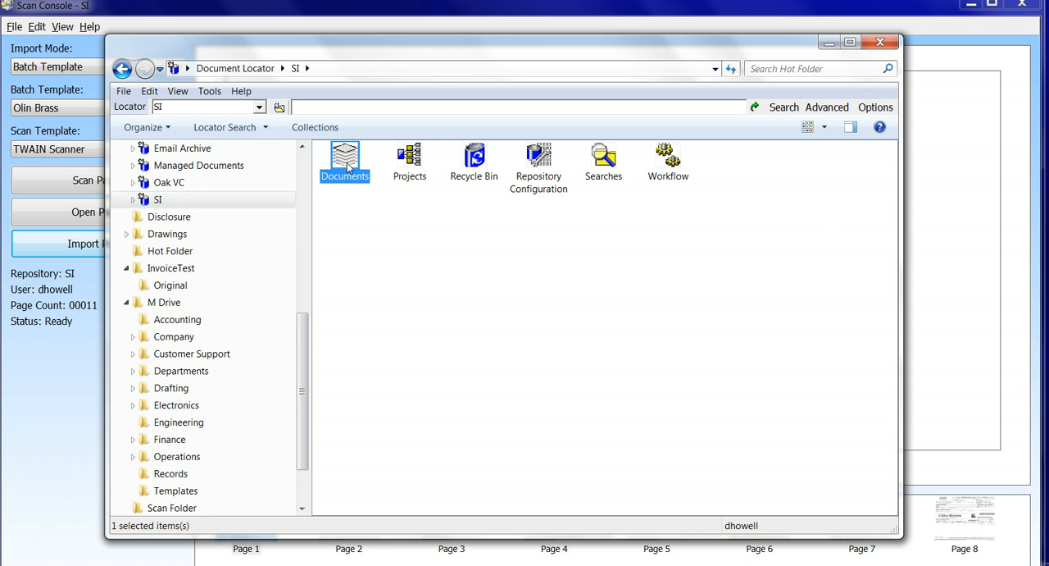
double_click(347, 167)
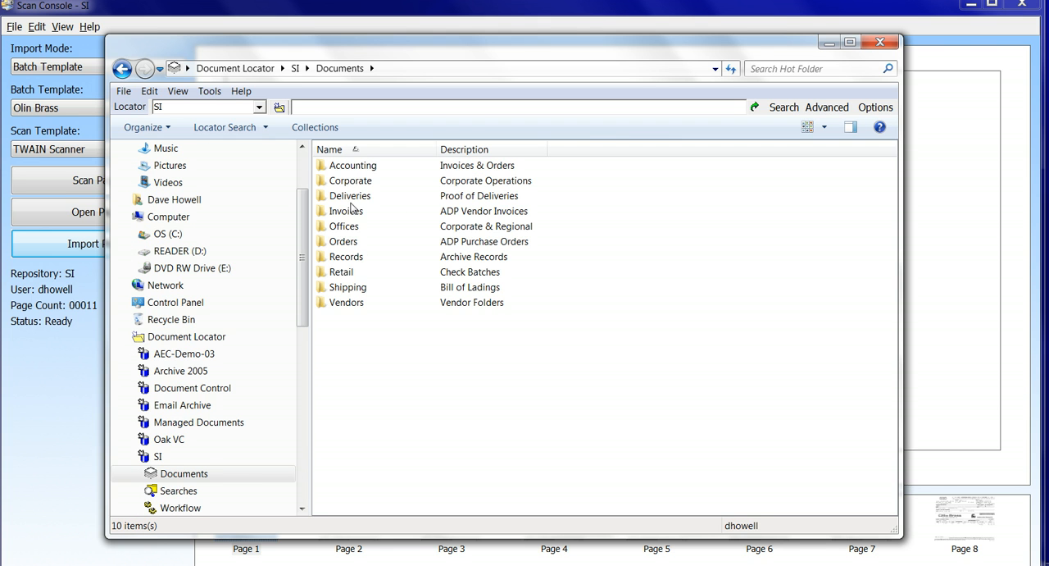
double_click(365, 167)
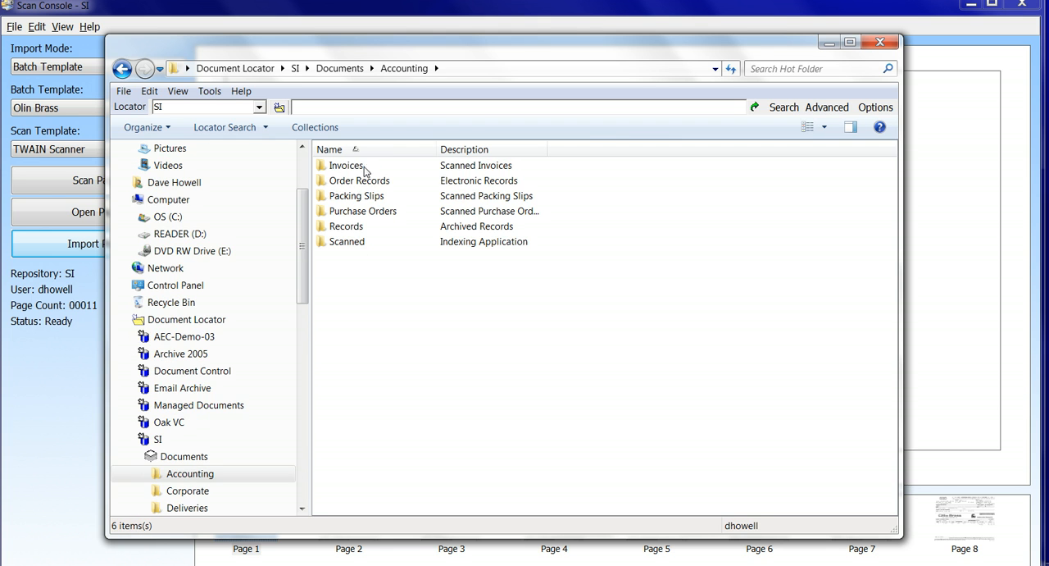
click(358, 244)
click(359, 240)
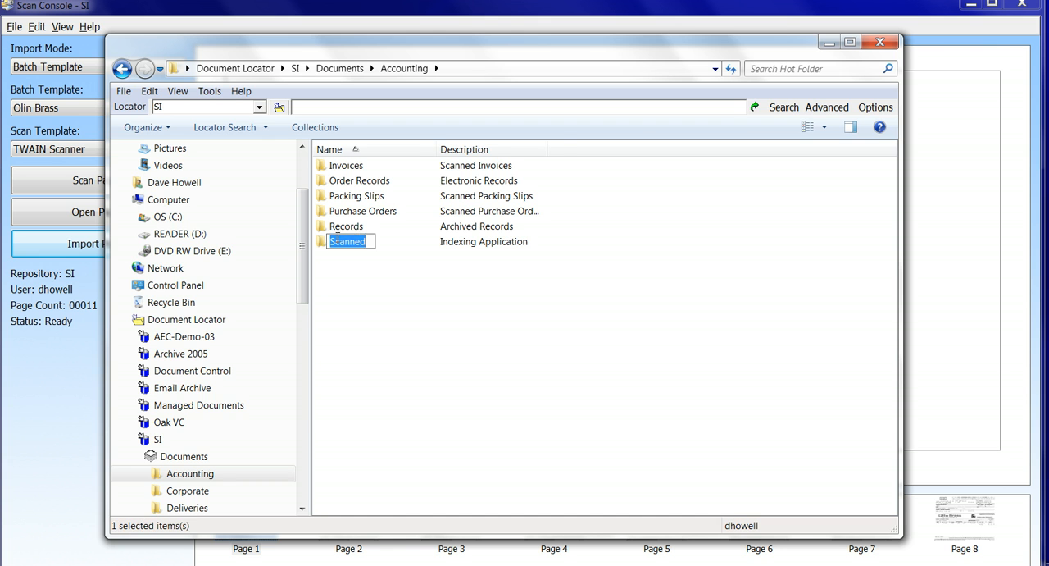
double_click(323, 242)
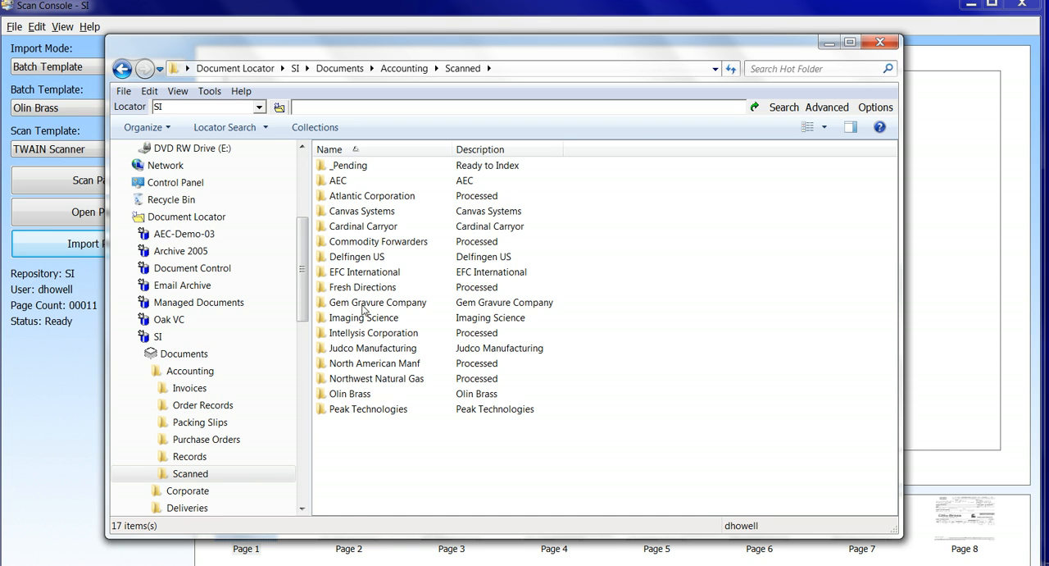
double_click(350, 394)
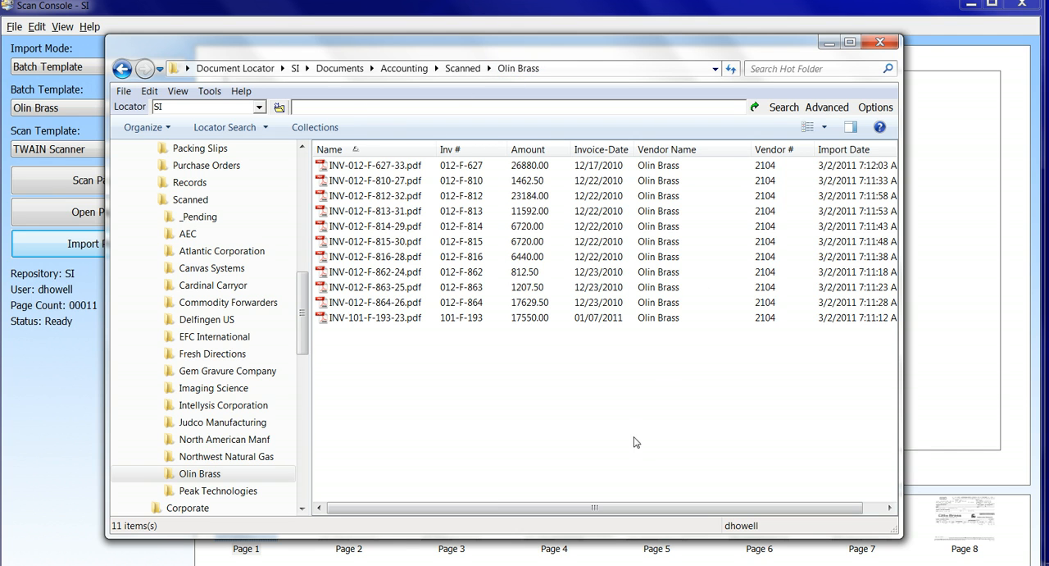
click(881, 43)
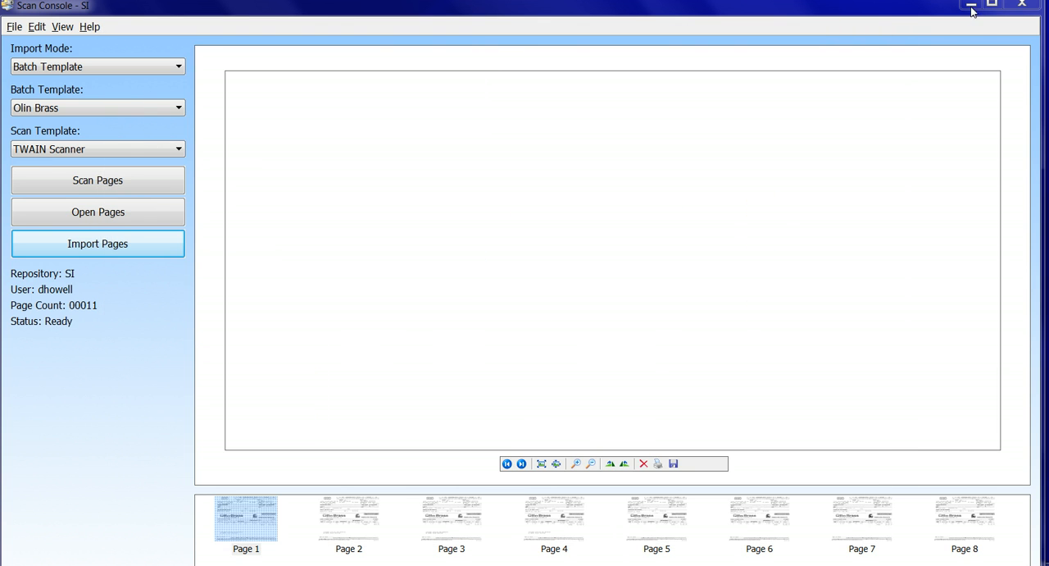